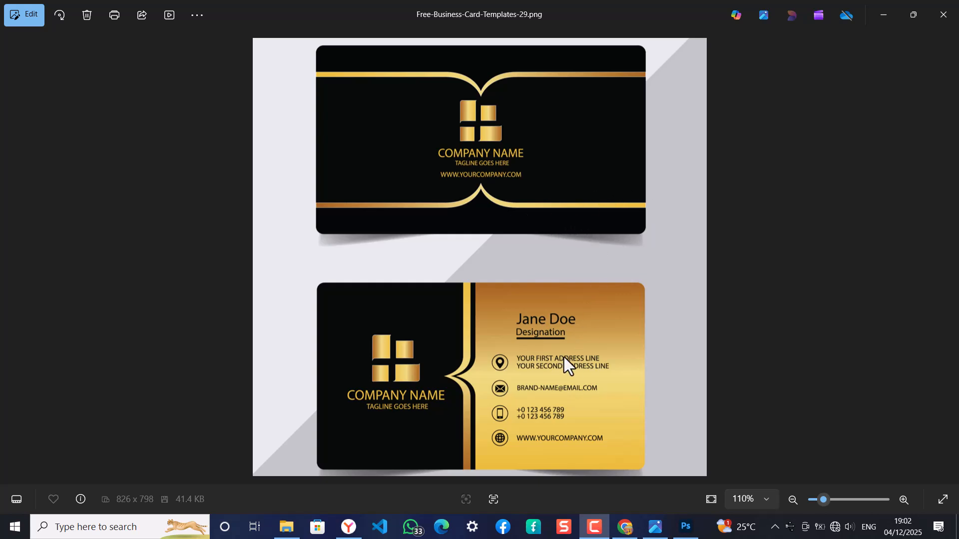
# Switch to Photoshop and create a new 577 x 32 px document at 72 pixels/inch with artboards enabled.
pyautogui.click(687, 531)
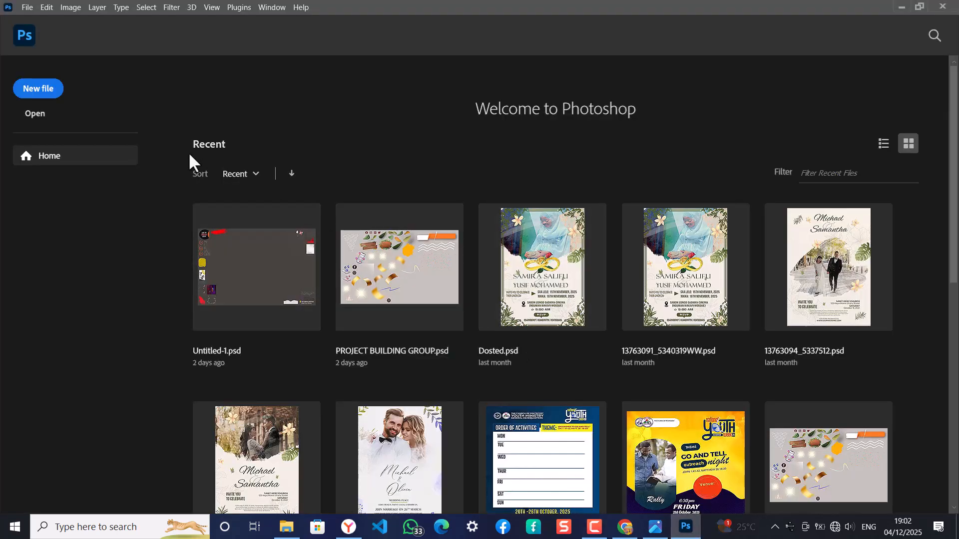
pyautogui.click(32, 95)
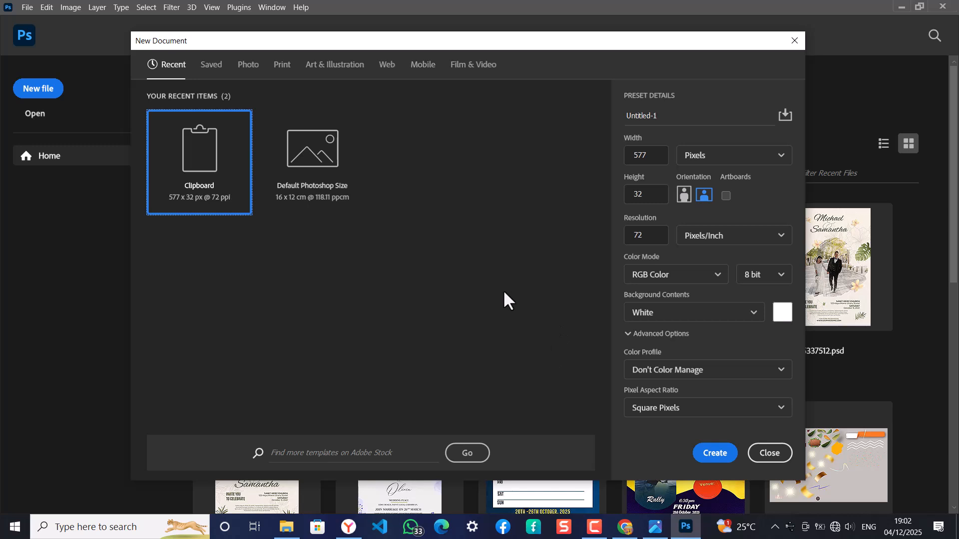
pyautogui.click(727, 197)
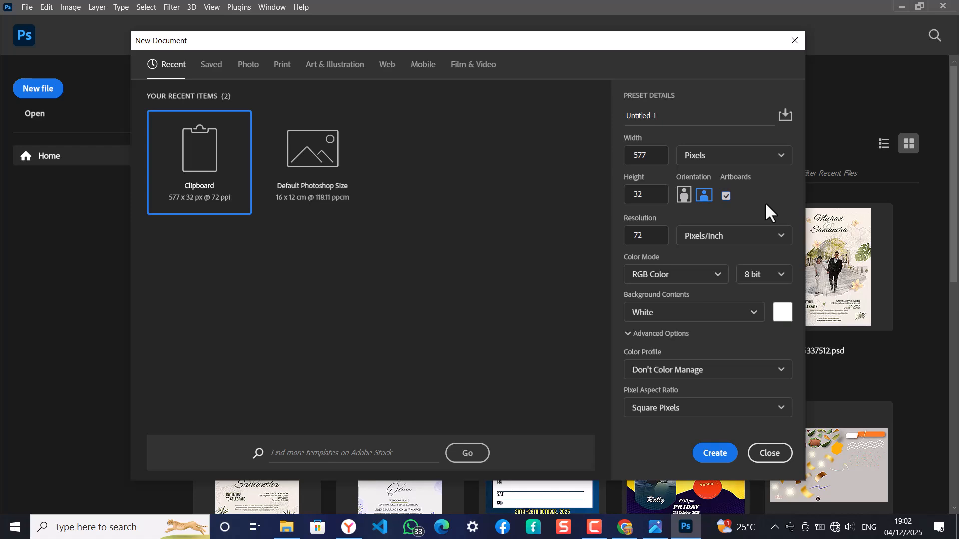
pyautogui.click(715, 454)
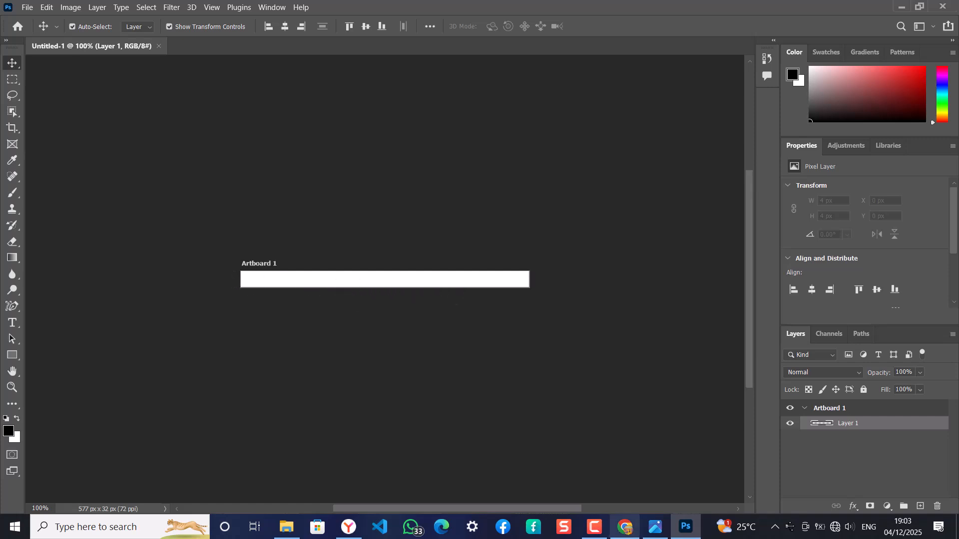
pyautogui.click(655, 527)
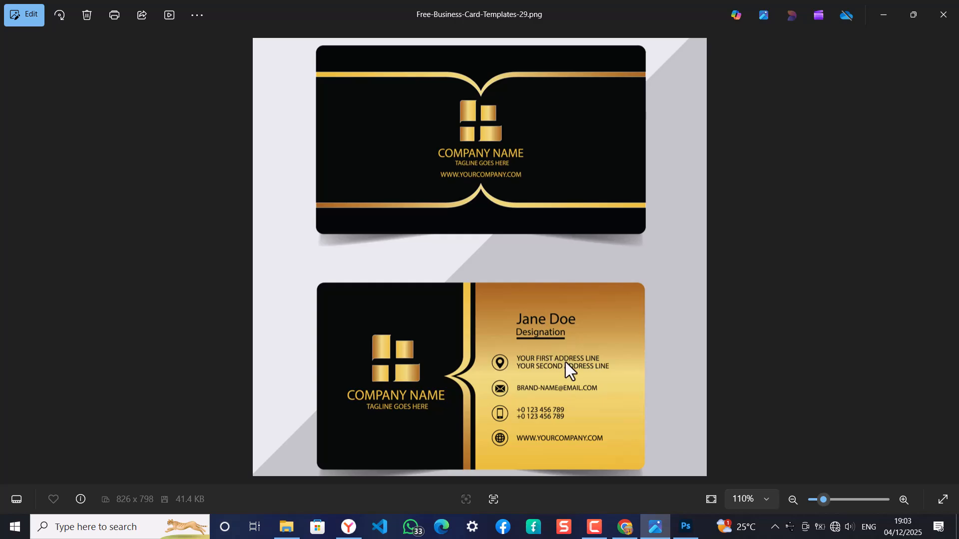
pyautogui.click(687, 526)
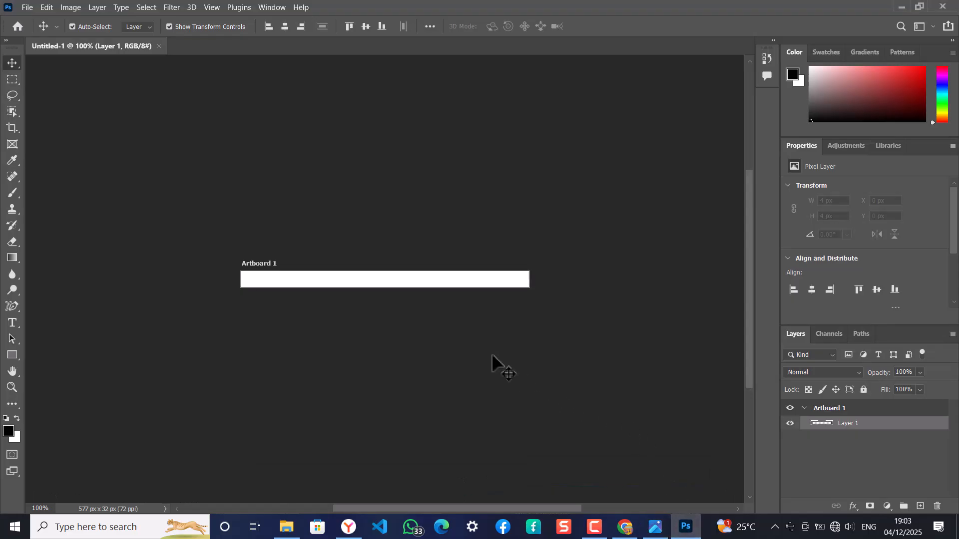
pyautogui.rightClick(11, 62)
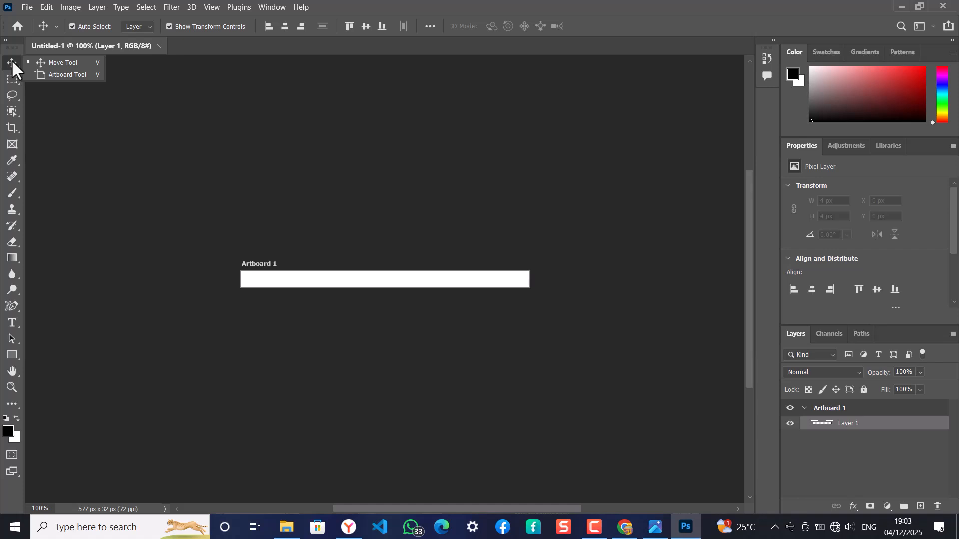
pyautogui.click(42, 78)
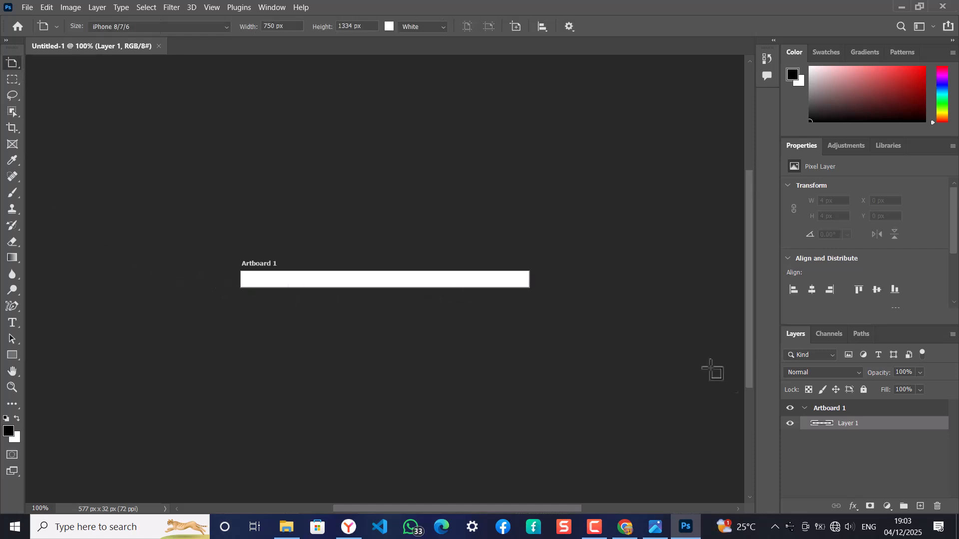
pyautogui.hotkey('shift', 'v')
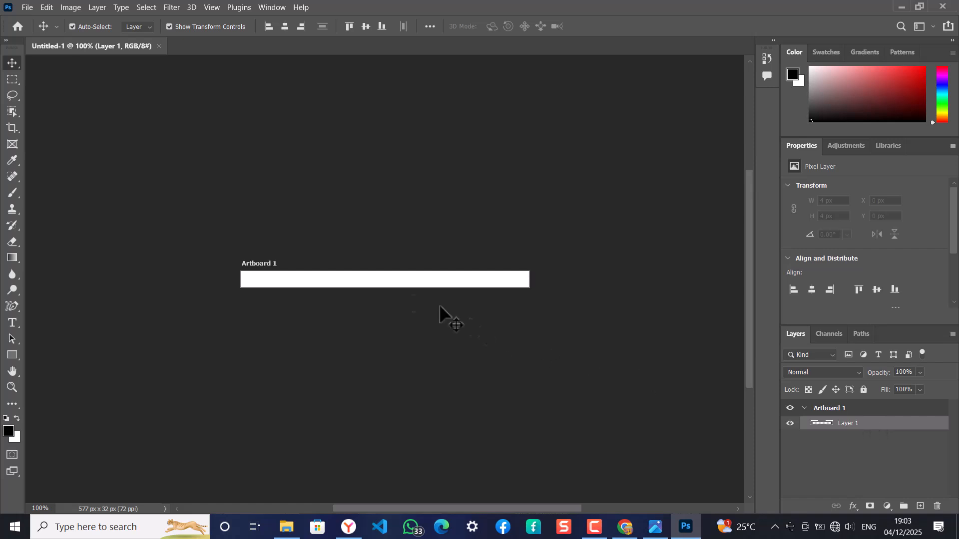
# Add a second artboard of the same size to the right of Artboard 1 using the Artboard Tool.
pyautogui.rightClick(17, 67)
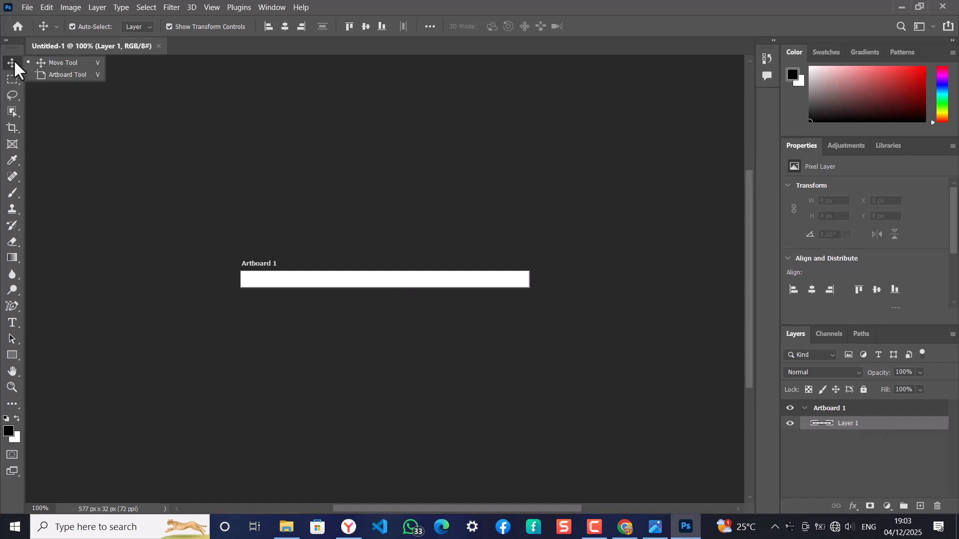
pyautogui.click(34, 81)
pyautogui.click(392, 287)
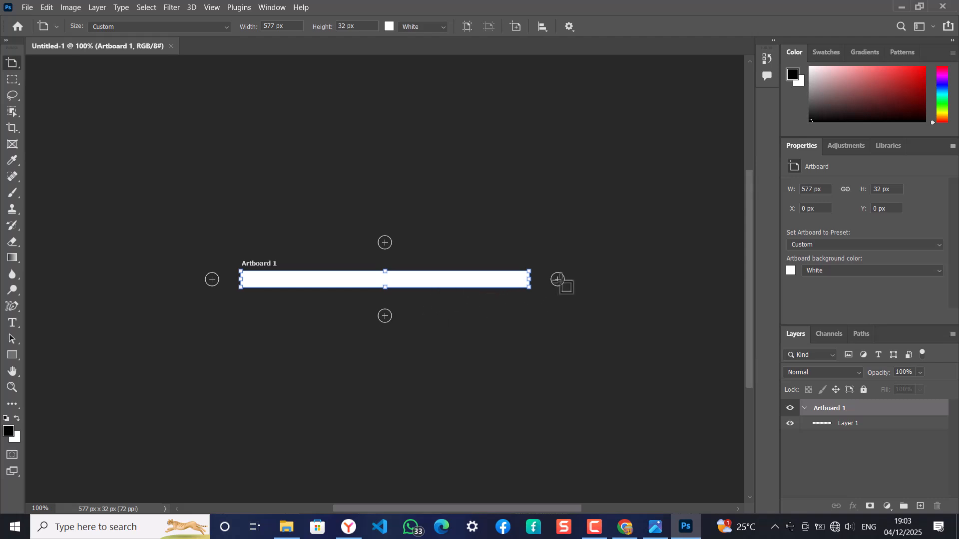
pyautogui.click(558, 279)
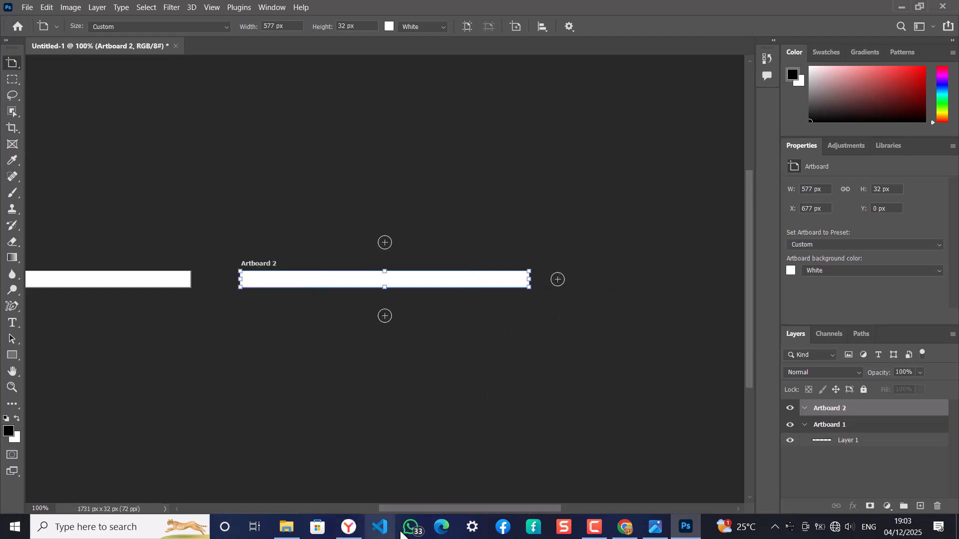
pyautogui.moveTo(442, 510); pyautogui.dragTo(402, 510)
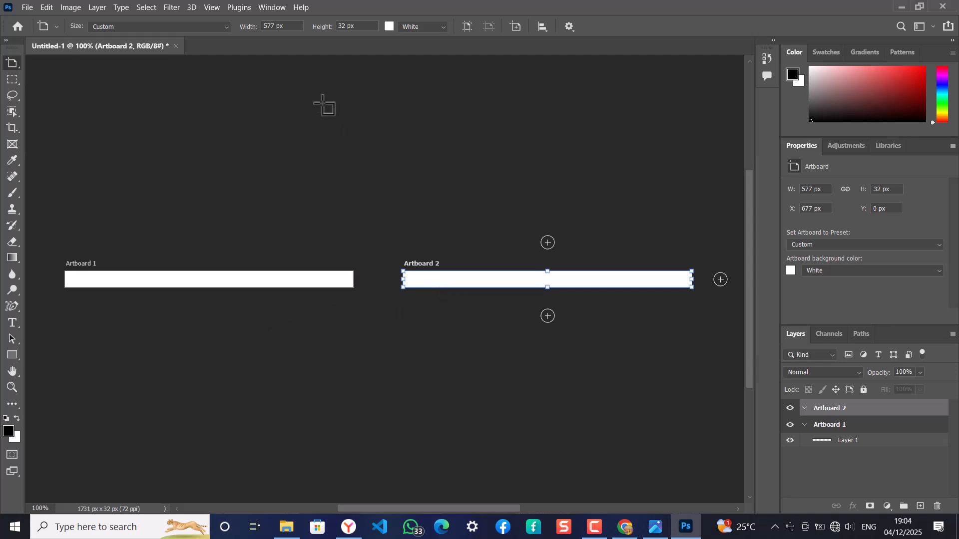
pyautogui.scroll(-2, 538, 170)
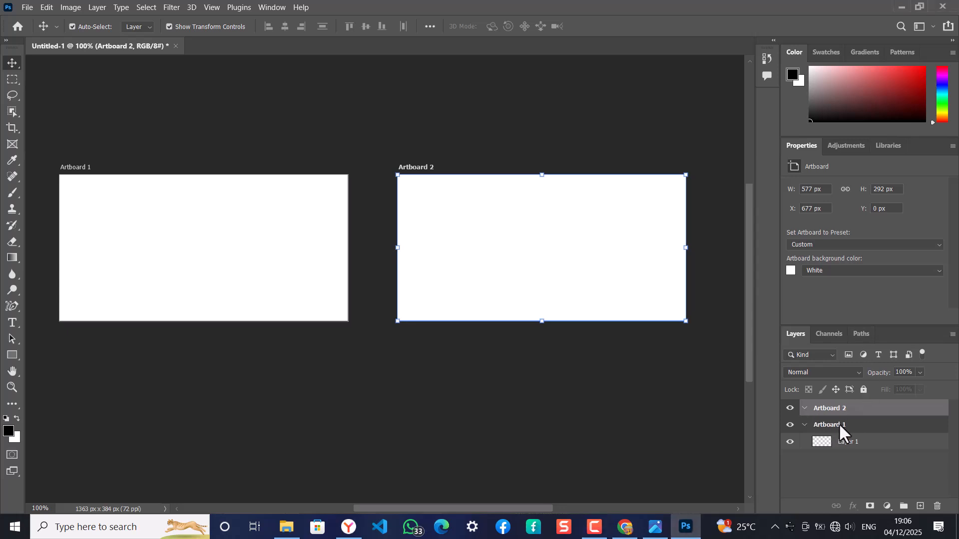
# Select Artboard 1 and examine the reference business card image in the photo viewer before returning to Photoshop.
pyautogui.click(843, 428)
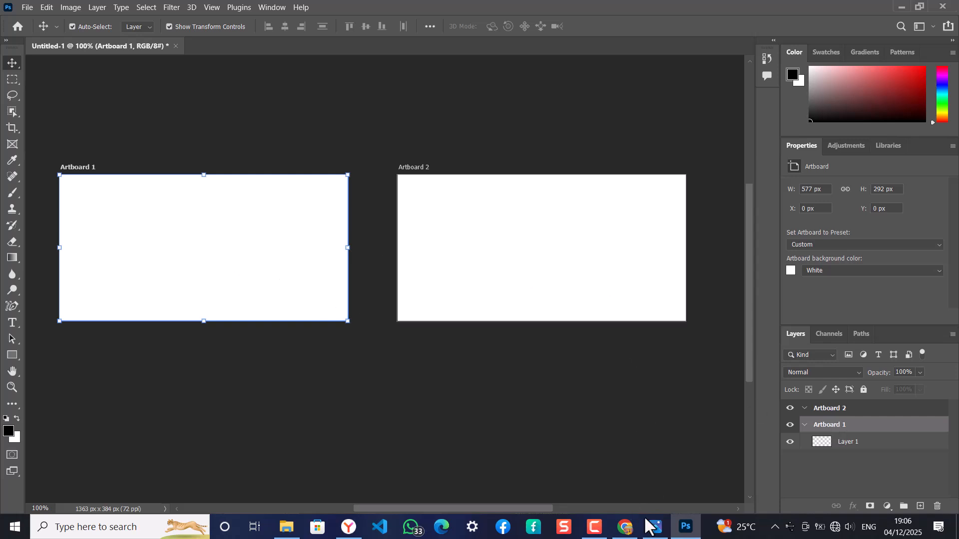
pyautogui.click(656, 528)
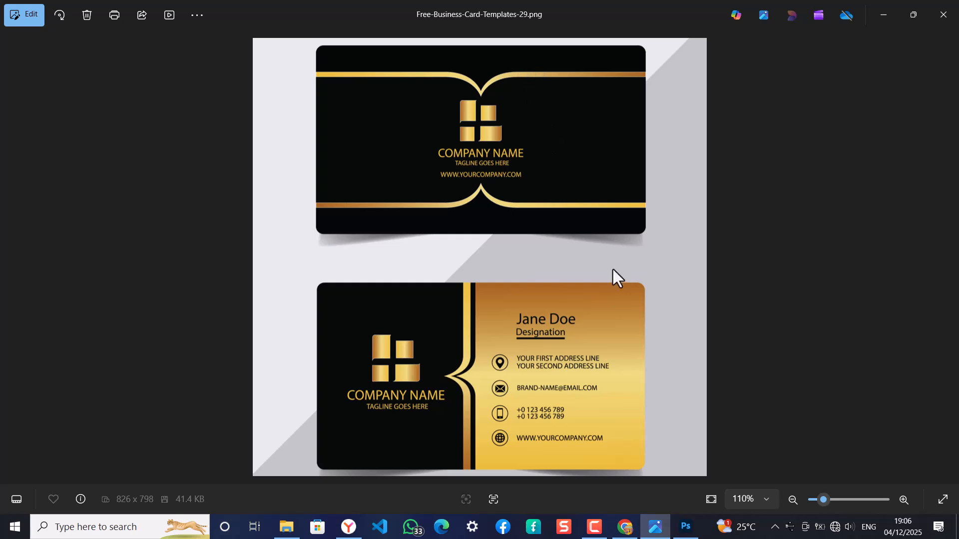
pyautogui.click(687, 529)
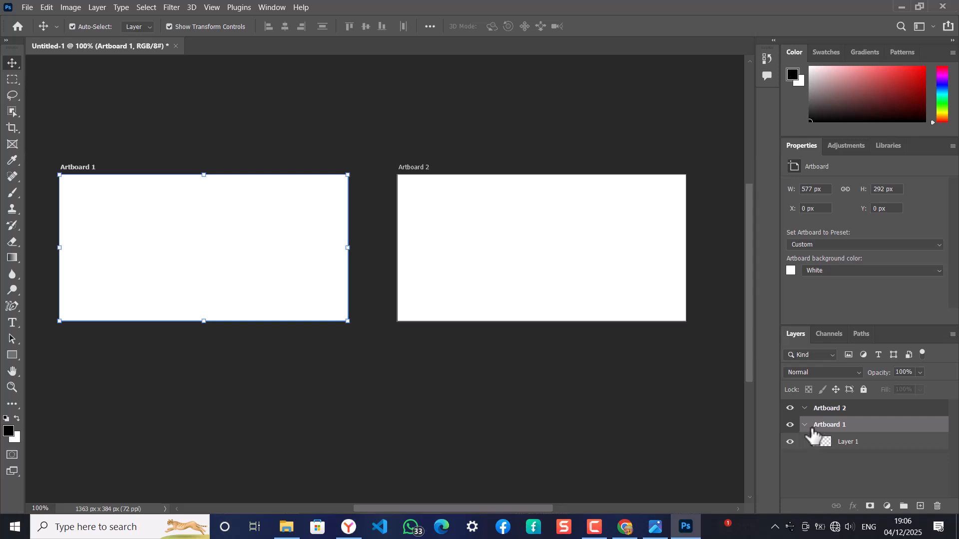
pyautogui.click(805, 425)
pyautogui.click(804, 425)
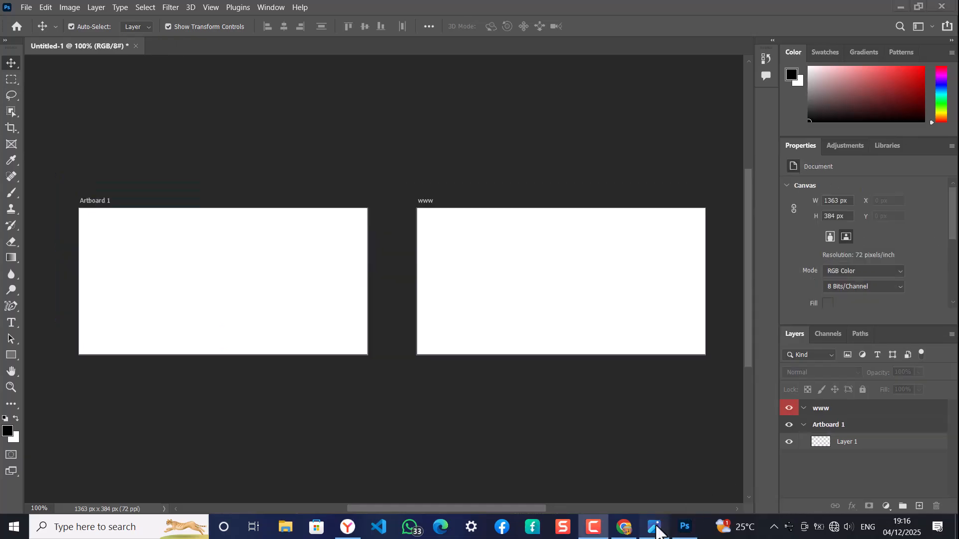
pyautogui.click(656, 528)
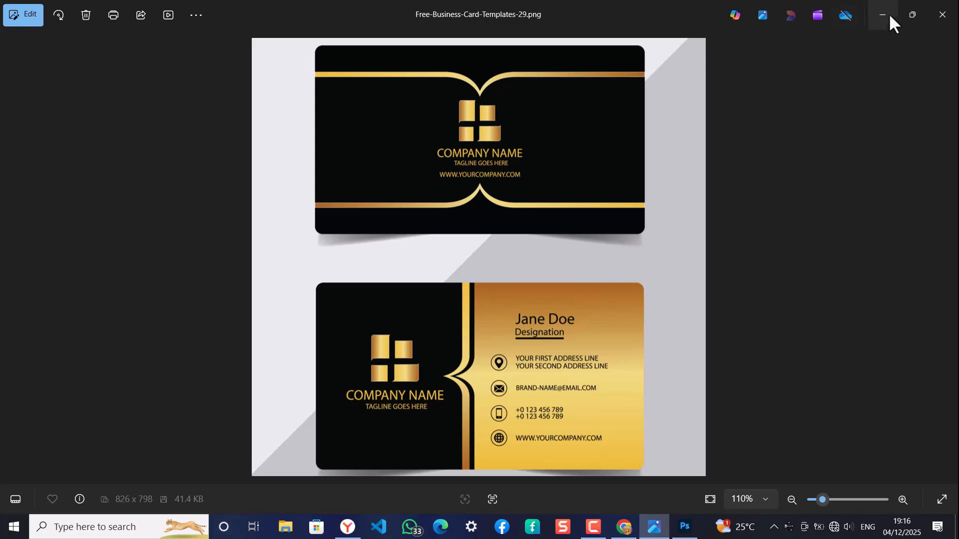
pyautogui.click(686, 526)
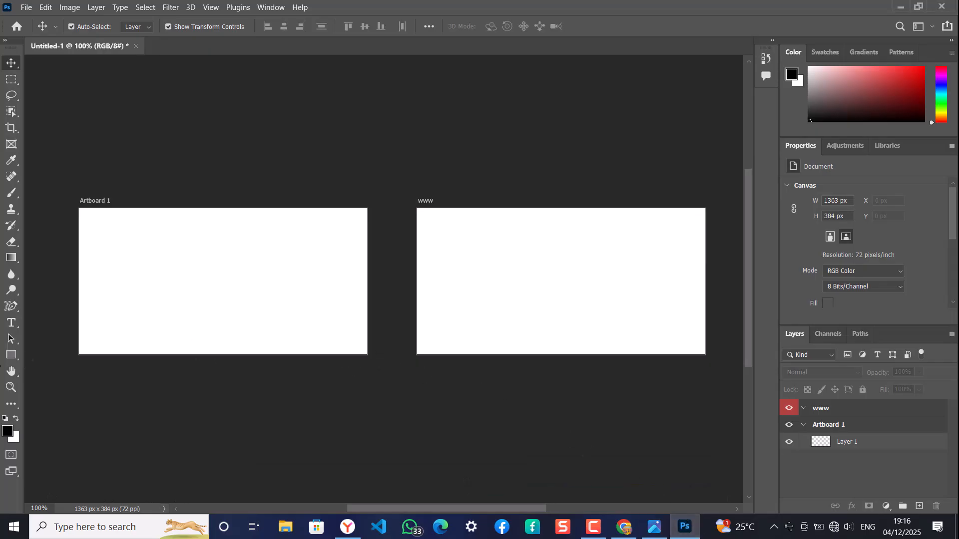
# Draw a black rectangle about 642 x 404 px that covers all of Artboard 1 and extends past its edges.
pyautogui.rightClick(11, 356)
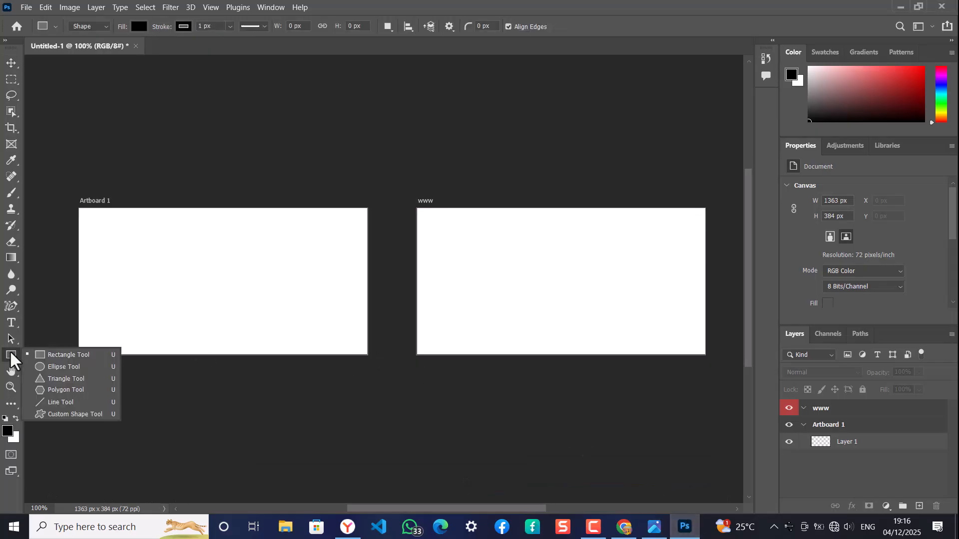
pyautogui.click(62, 359)
pyautogui.moveTo(56, 180); pyautogui.dragTo(377, 382)
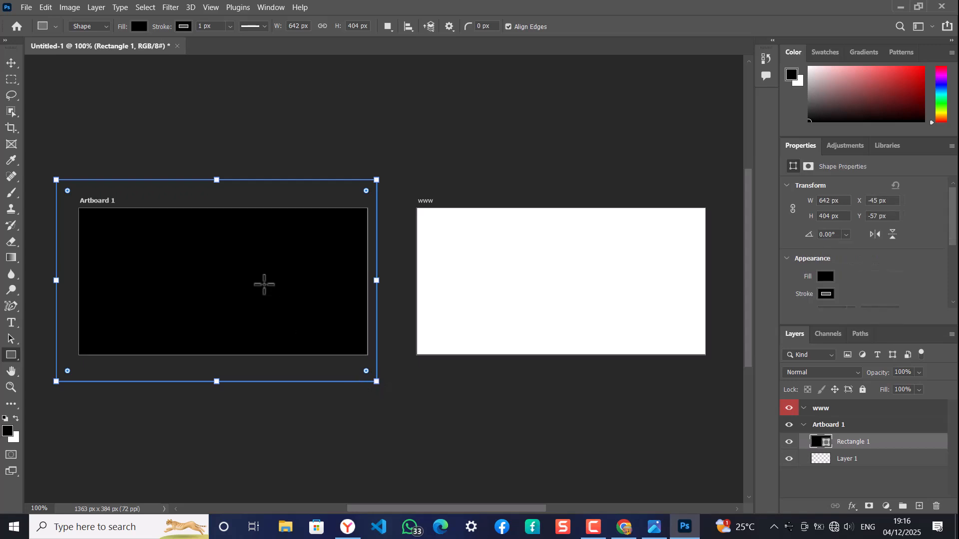
pyautogui.click(11, 63)
pyautogui.click(392, 408)
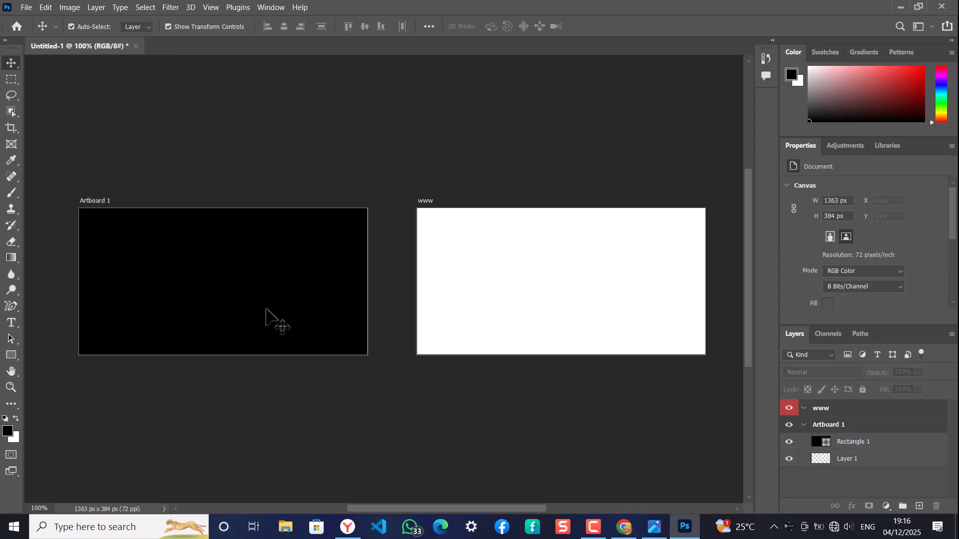
pyautogui.click(265, 310)
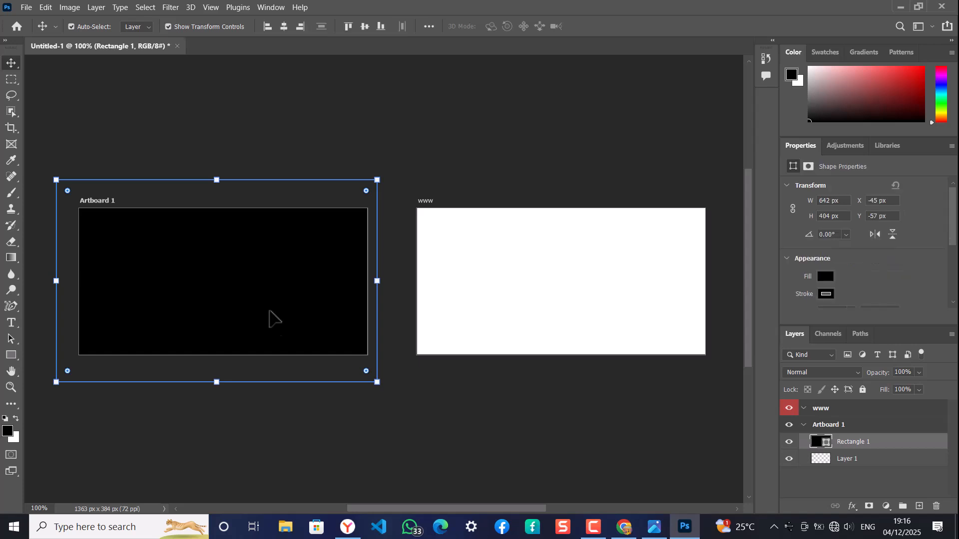
pyautogui.click(76, 123)
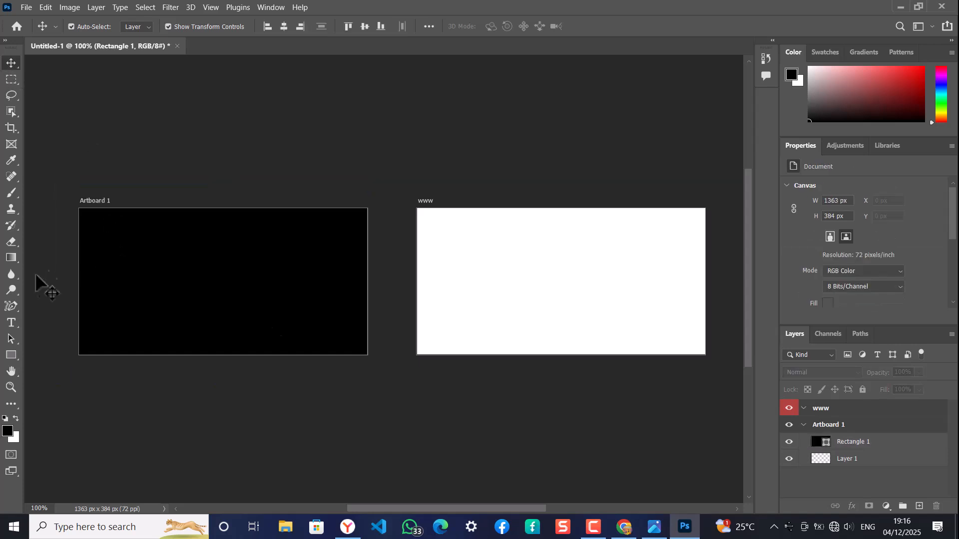
# Draw a second rectangle about 356 x 261 px over the left half of Artboard 1 and nudge it to centre it vertically.
pyautogui.rightClick(8, 354)
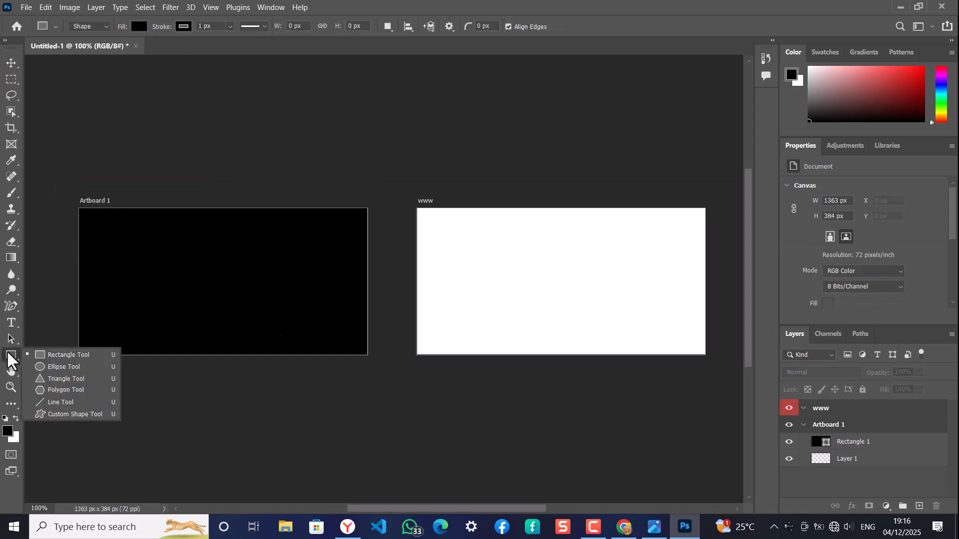
pyautogui.click(55, 356)
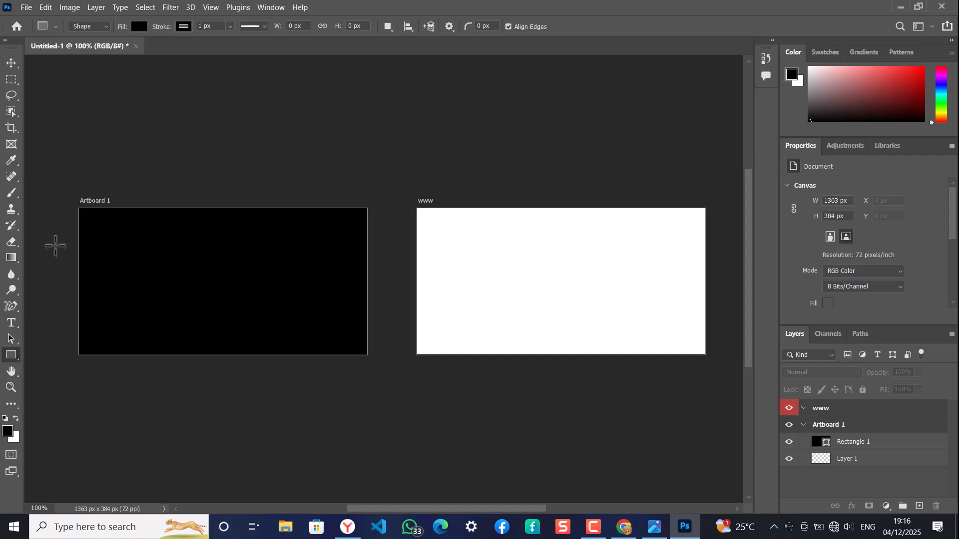
pyautogui.moveTo(48, 218); pyautogui.dragTo(250, 335)
pyautogui.moveTo(229, 344); pyautogui.dragTo(225, 350)
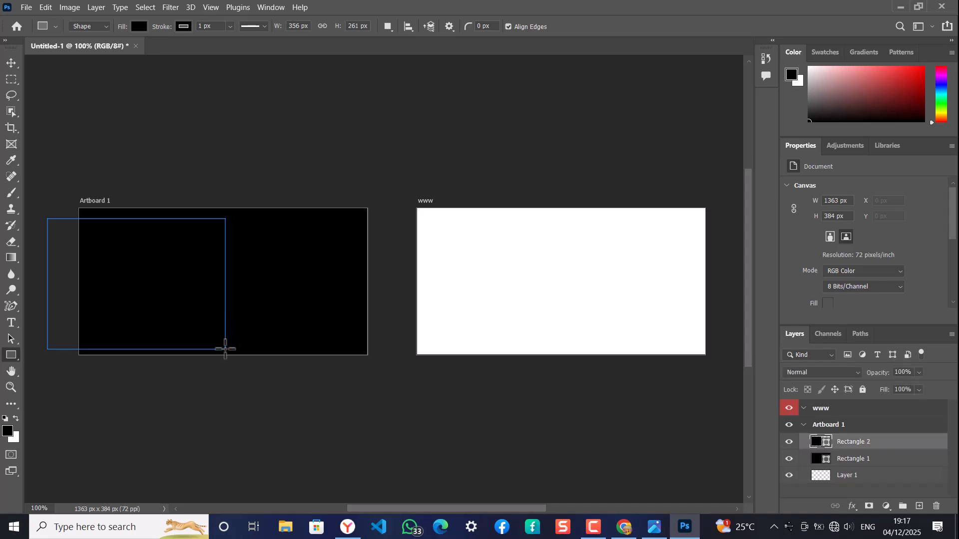
pyautogui.click(11, 63)
pyautogui.moveTo(164, 298); pyautogui.dragTo(167, 300)
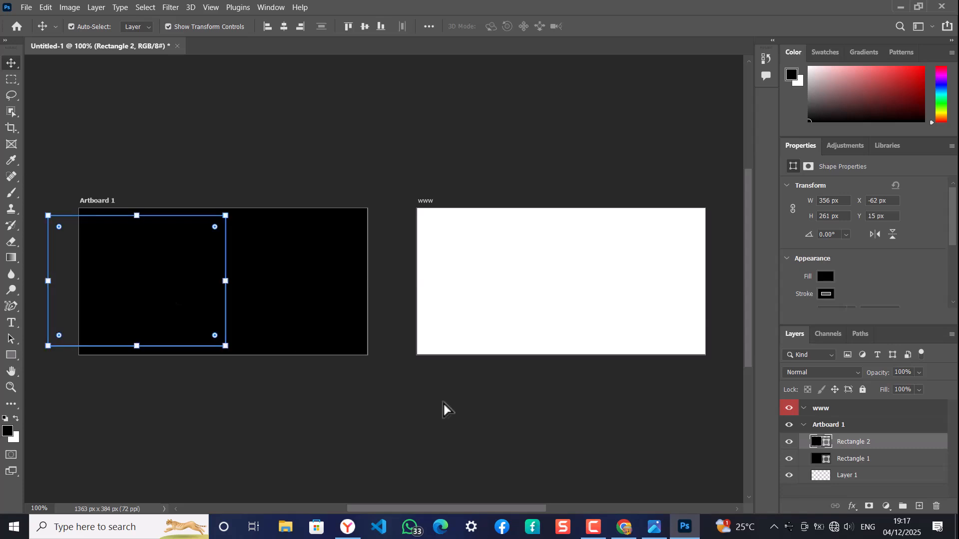
# Change the smaller rectangle's fill to dark orange b87100.
pyautogui.doubleClick(826, 445)
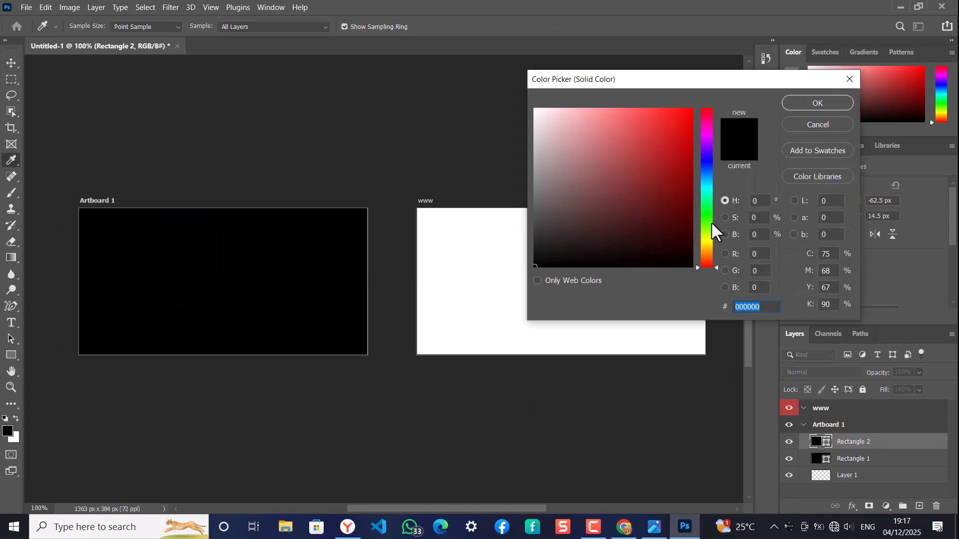
pyautogui.click(706, 250)
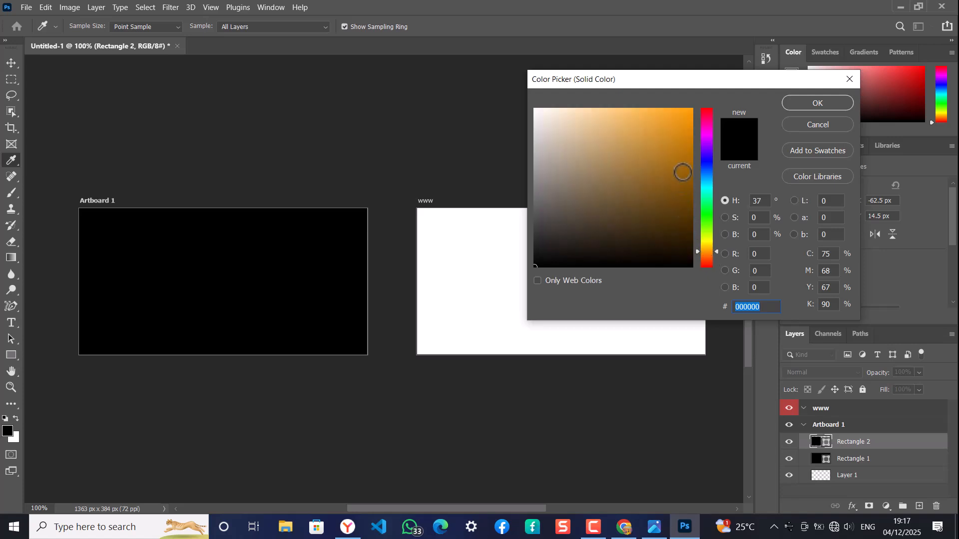
pyautogui.click(683, 171)
pyautogui.moveTo(683, 171); pyautogui.dragTo(728, 154)
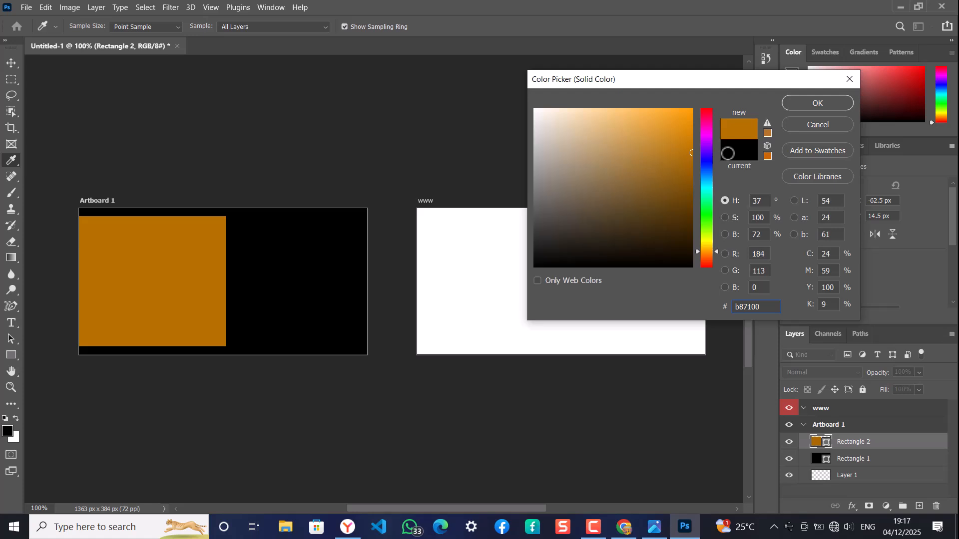
pyautogui.click(829, 102)
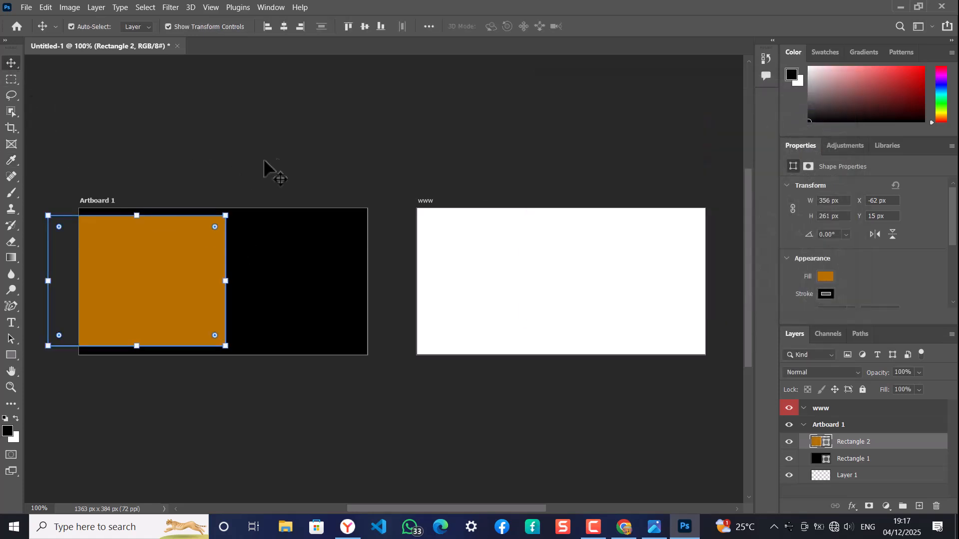
# Round the orange rectangle's two right corners, about 41 px for the upper and 42 px for the lower.
pyautogui.click(289, 155)
pyautogui.click(179, 286)
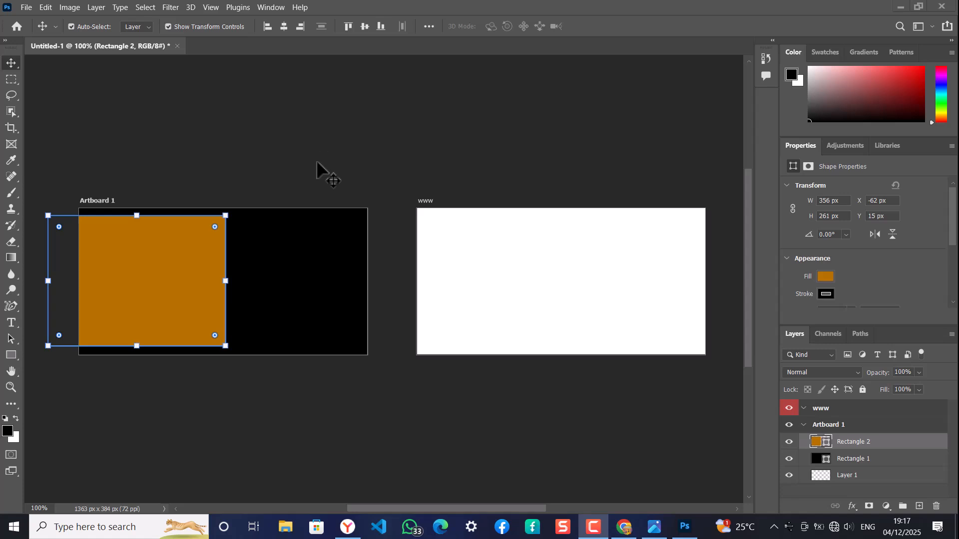
pyautogui.scroll(-4, 895, 254)
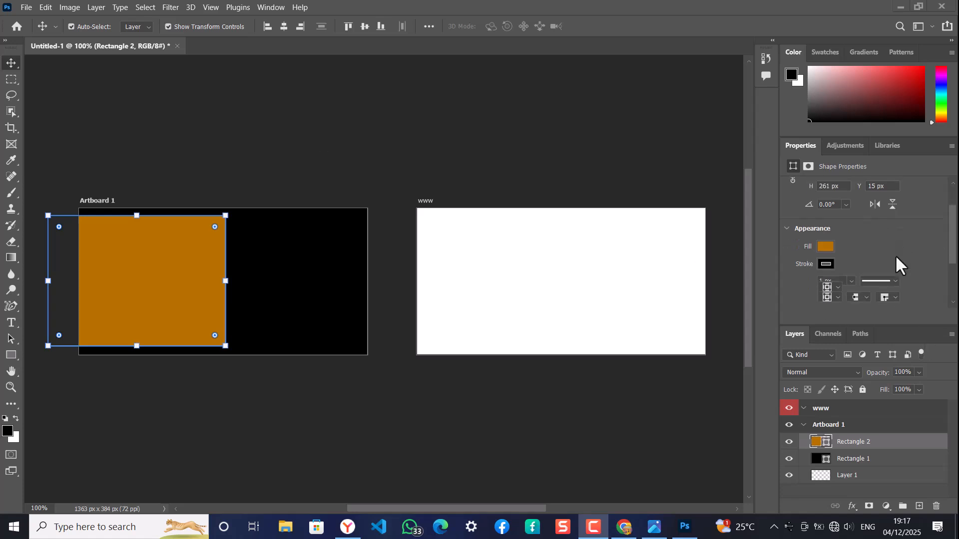
pyautogui.scroll(-3, 895, 254)
pyautogui.scroll(3, 895, 255)
pyautogui.scroll(-2, 874, 240)
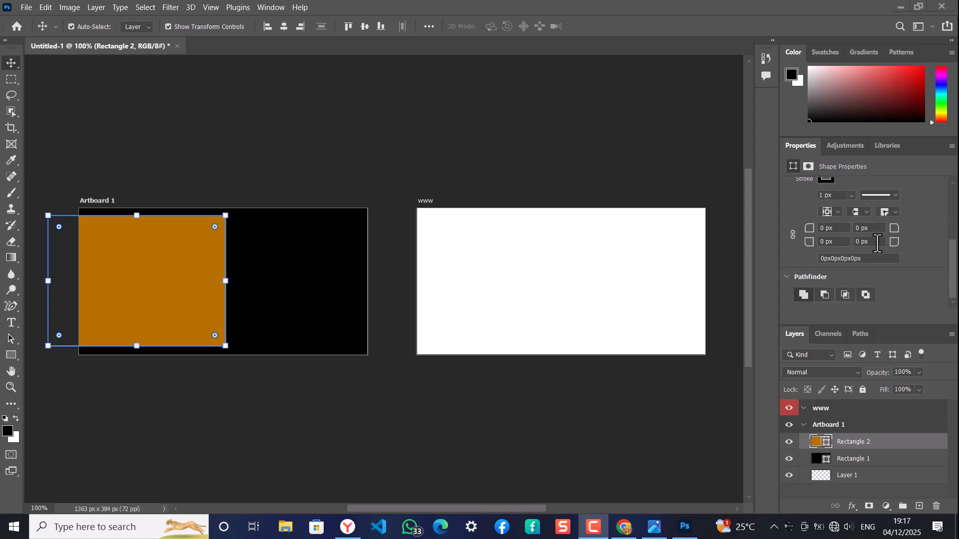
pyautogui.scroll(1, 877, 243)
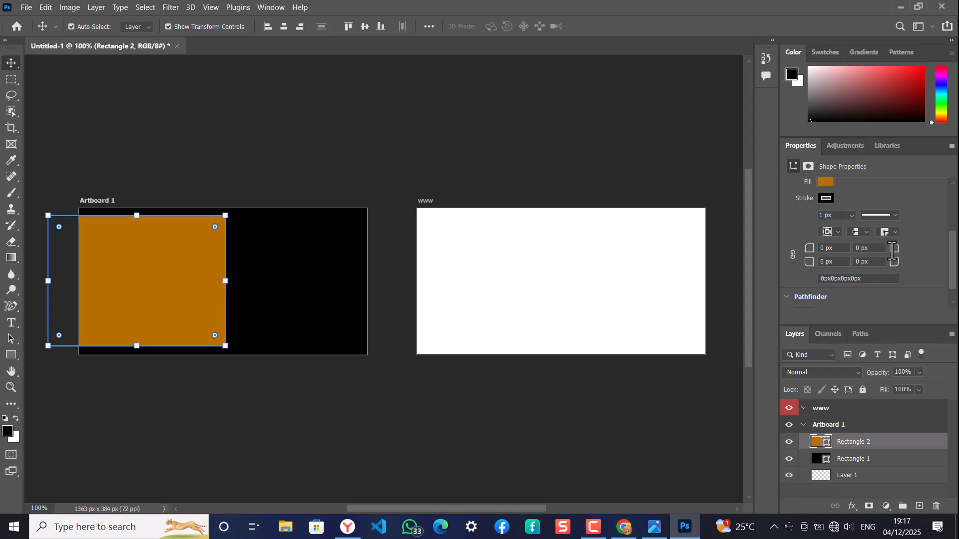
pyautogui.moveTo(895, 250); pyautogui.dragTo(923, 255)
pyautogui.moveTo(899, 269); pyautogui.dragTo(259, 307)
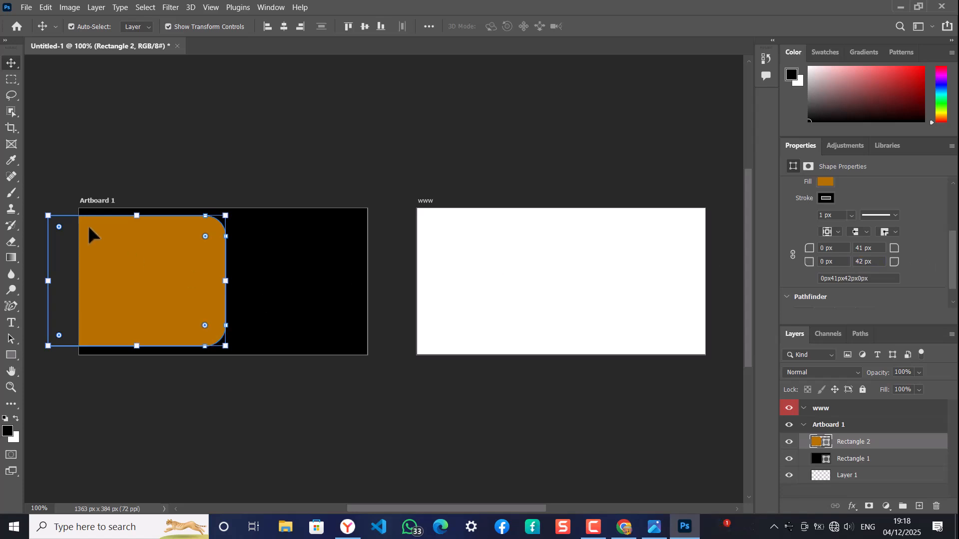
pyautogui.click(202, 136)
# Duplicate the orange rounded rectangle and fill the copy on top with black sampled from the card background.
pyautogui.click(163, 294)
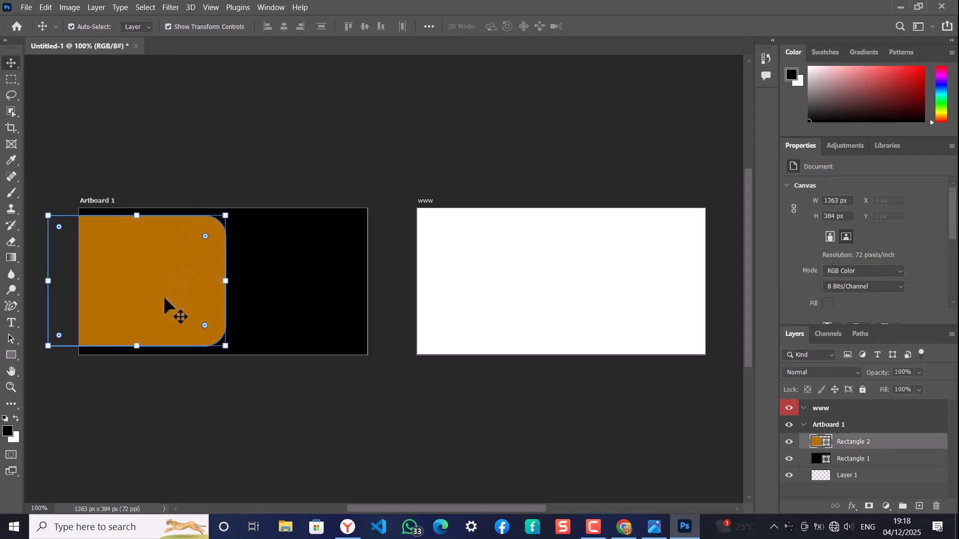
pyautogui.moveTo(818, 444); pyautogui.dragTo(916, 508)
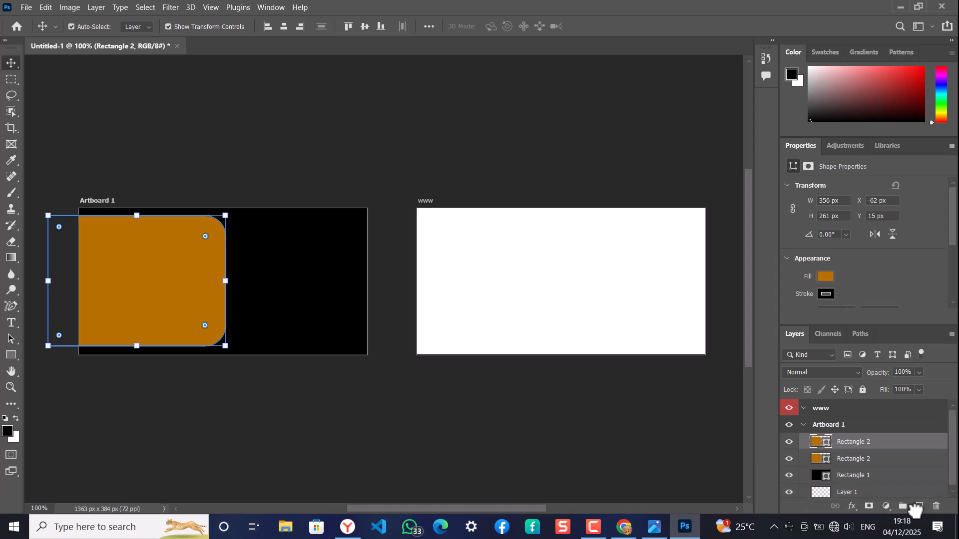
pyautogui.doubleClick(826, 443)
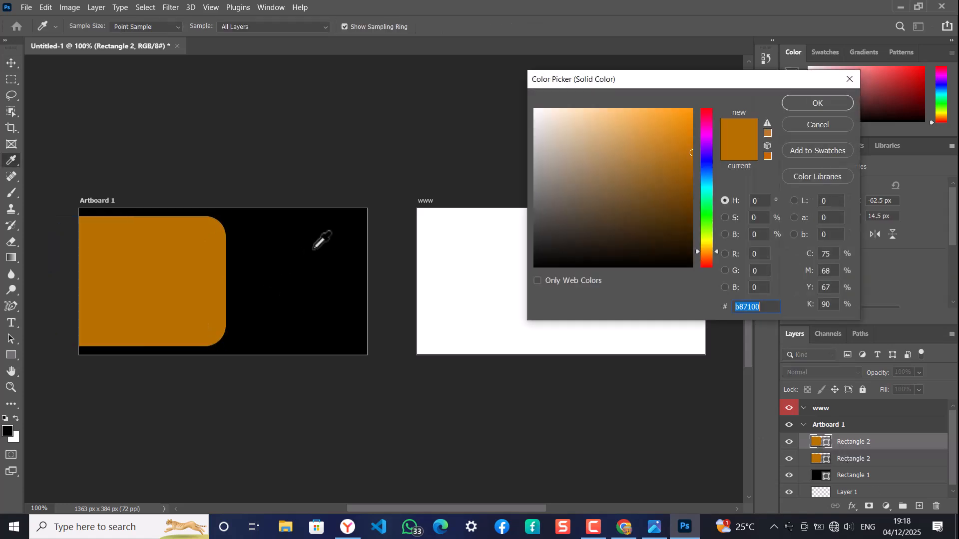
pyautogui.click(314, 248)
pyautogui.click(829, 101)
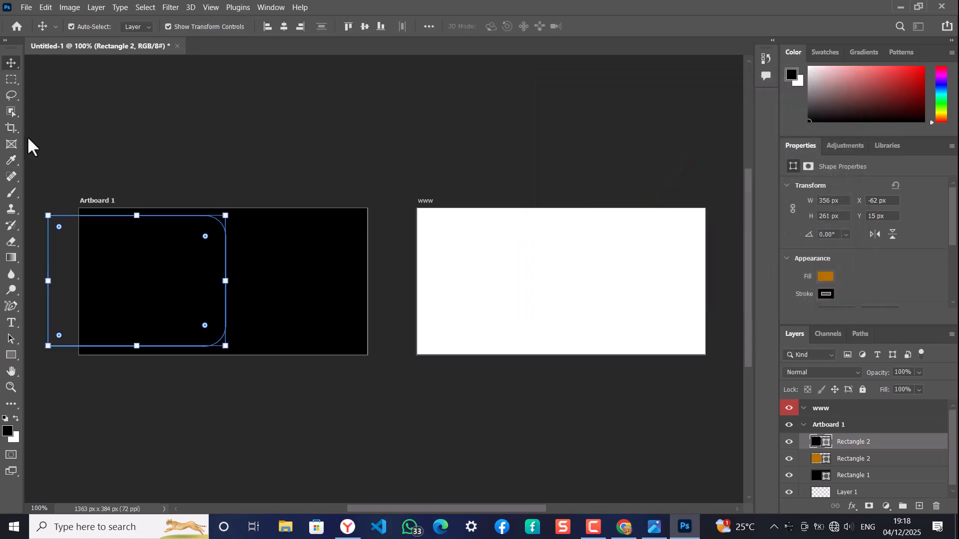
# Reduce the black copy's height to about 249 px, centred vertically over the orange shape so thin orange borders show above and below.
pyautogui.moveTo(138, 215); pyautogui.dragTo(137, 222)
pyautogui.moveTo(165, 289); pyautogui.dragTo(167, 284)
pyautogui.press('Return')
pyautogui.click(485, 153)
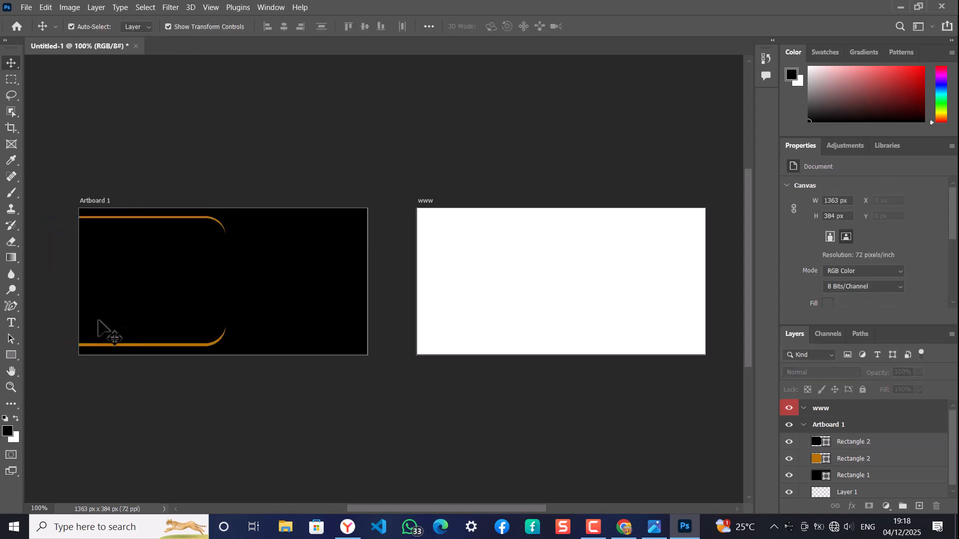
# Group the black and orange rounded rectangles on Artboard 1.
pyautogui.click(175, 282)
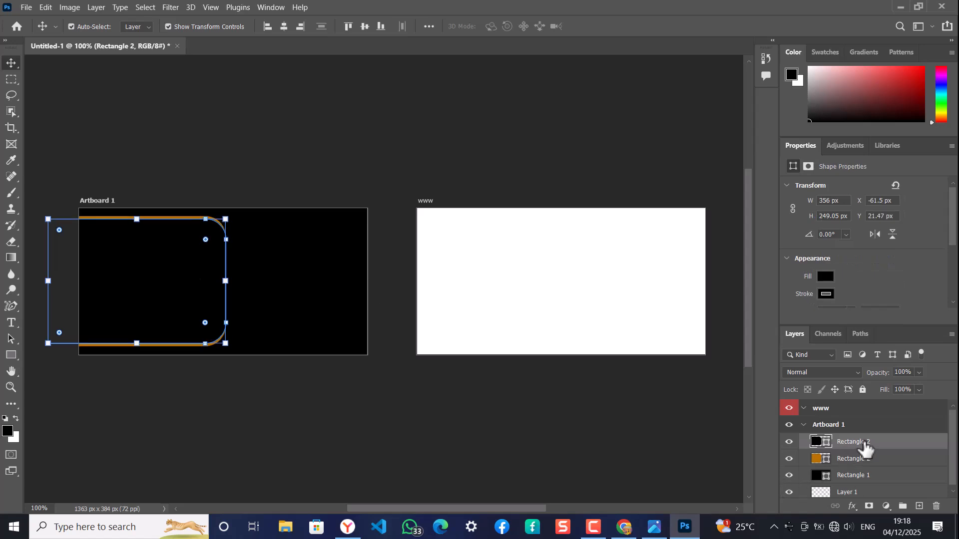
pyautogui.press('ctrl')
pyautogui.keyDown('ctrl'); pyautogui.click(859, 459); pyautogui.keyUp('ctrl')
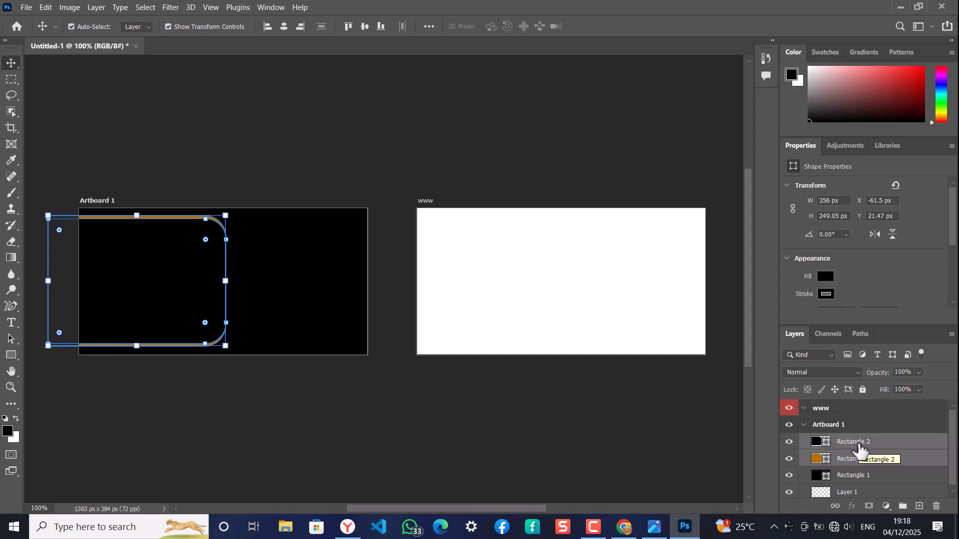
pyautogui.press('ctrl')
pyautogui.hotkey('ctrl', 'g')
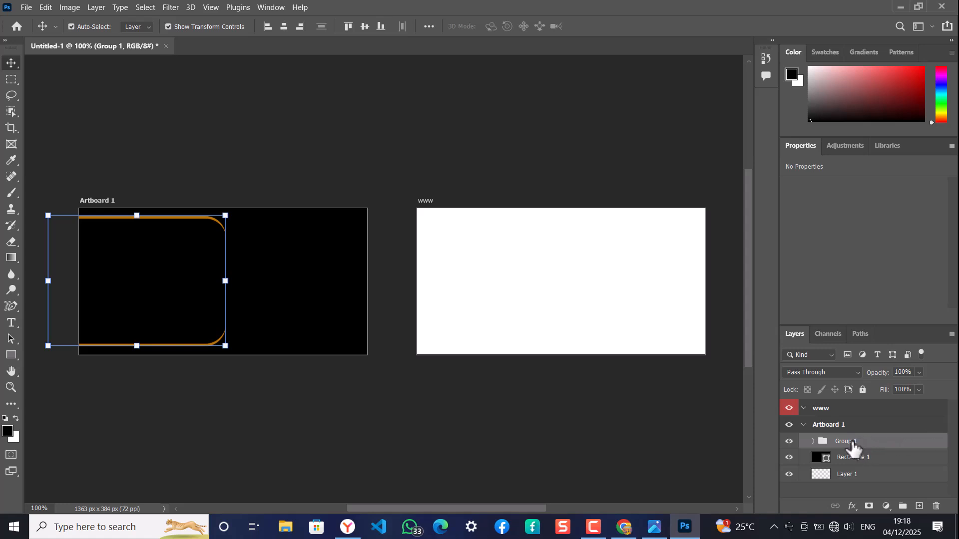
# Duplicate the border group, rotate the copy about 179.5 degrees, and place it over the right half of Artboard 1.
pyautogui.moveTo(853, 449); pyautogui.dragTo(902, 498)
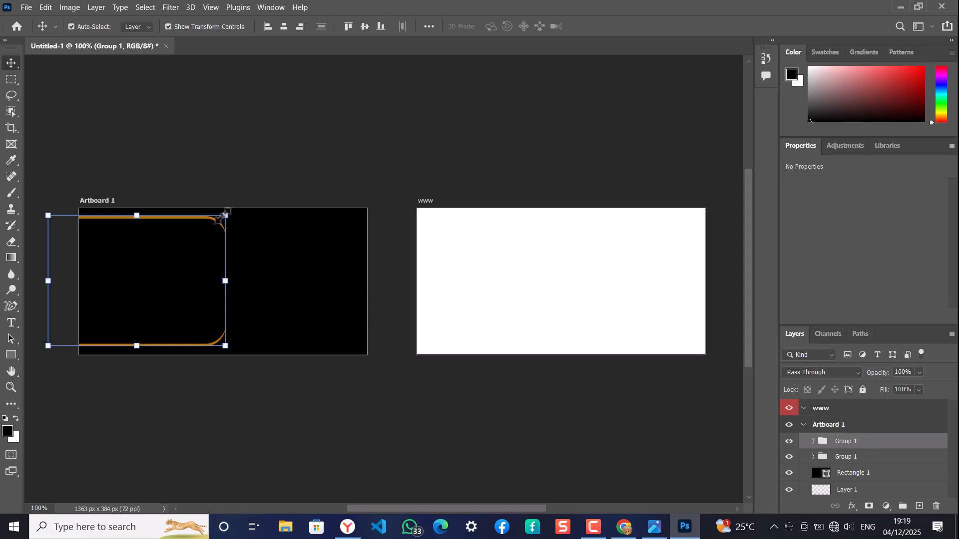
pyautogui.moveTo(225, 215); pyautogui.dragTo(227, 216)
pyautogui.moveTo(49, 204); pyautogui.dragTo(205, 344)
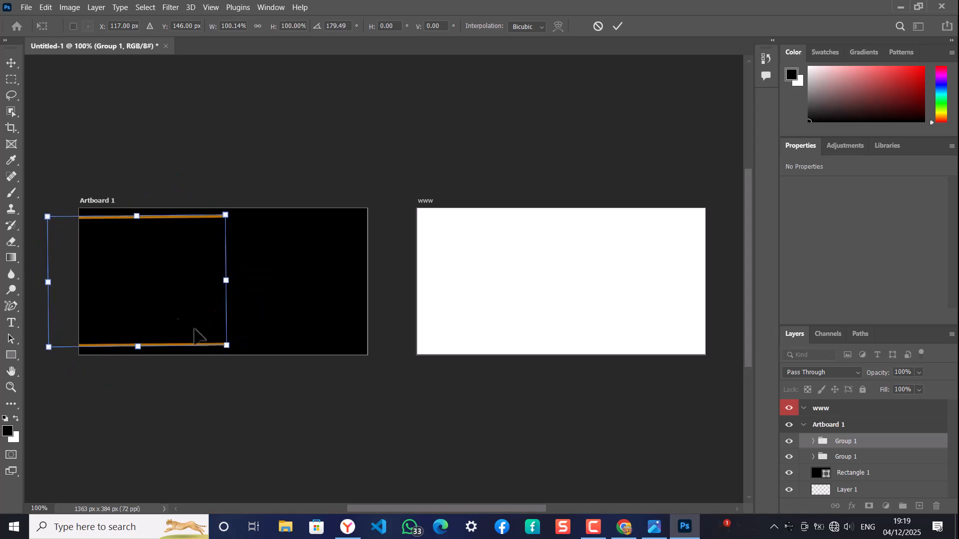
pyautogui.moveTo(129, 280); pyautogui.dragTo(315, 193)
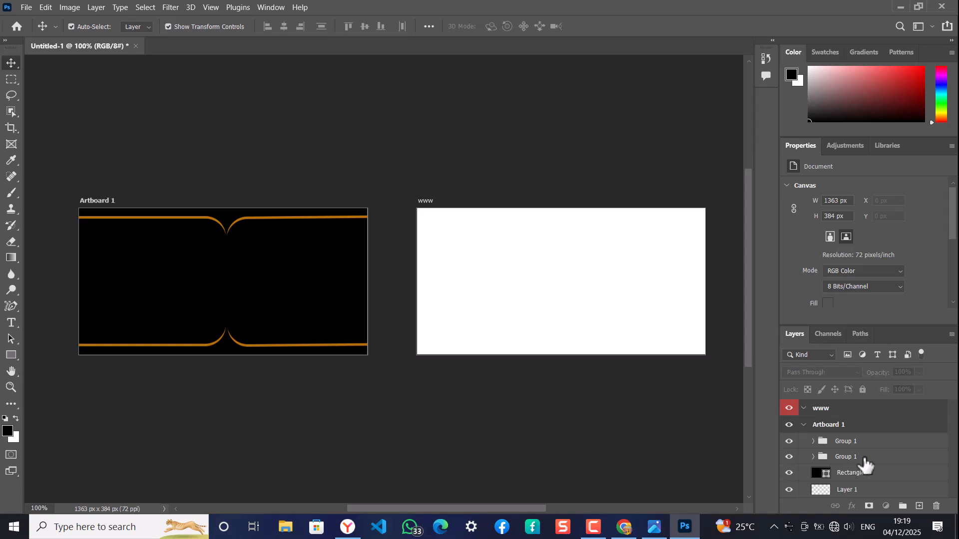
# Nudge the left border group right and the right one left so their curved tips meet at the card's centre.
pyautogui.click(864, 462)
pyautogui.press('Right')
pyautogui.press('Right')
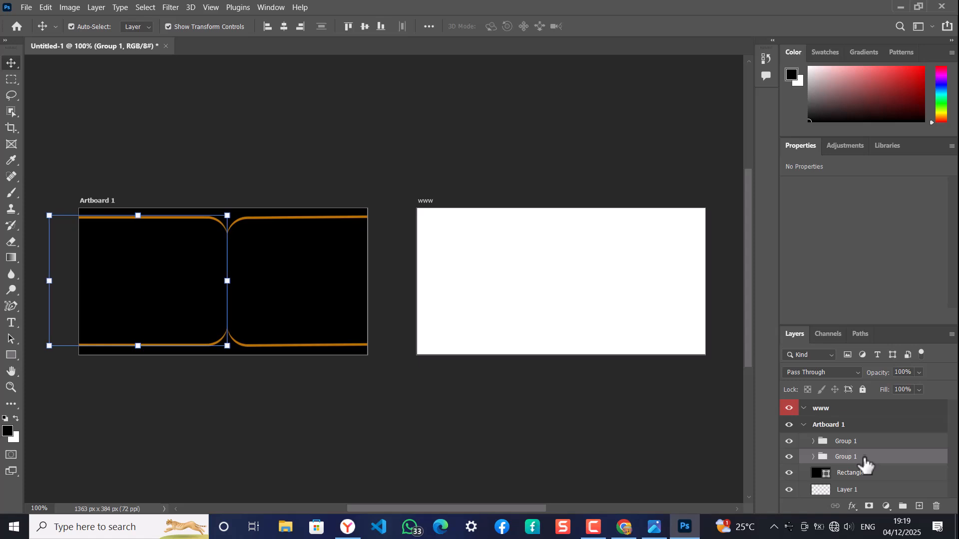
pyautogui.click(874, 443)
pyautogui.press('Left')
pyautogui.press('Left')
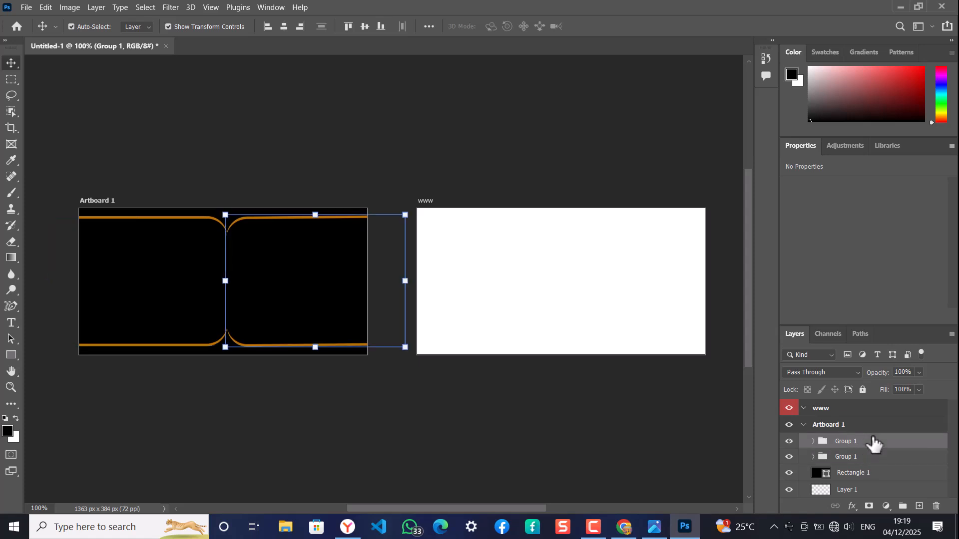
pyautogui.click(559, 170)
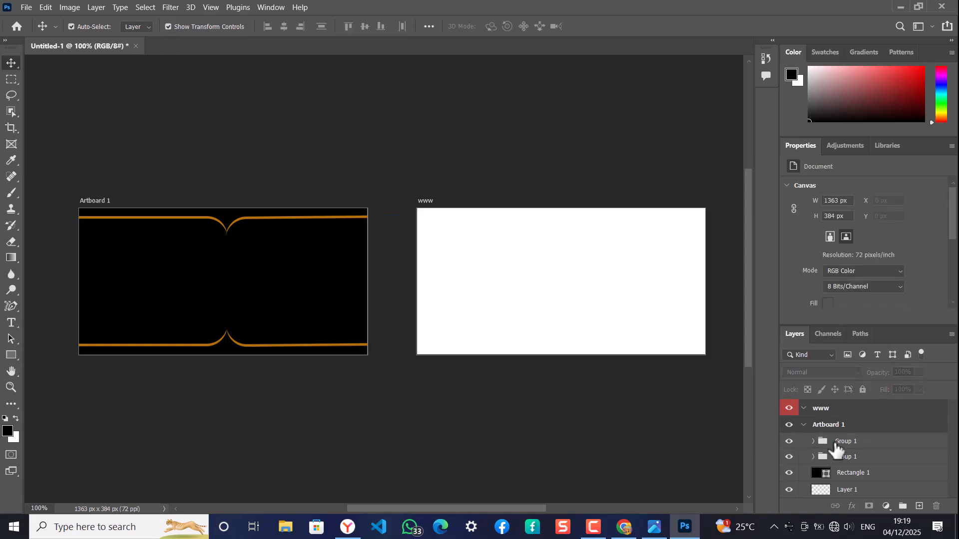
pyautogui.click(844, 458)
pyautogui.press('Right')
pyautogui.press('Right')
pyautogui.press('Right')
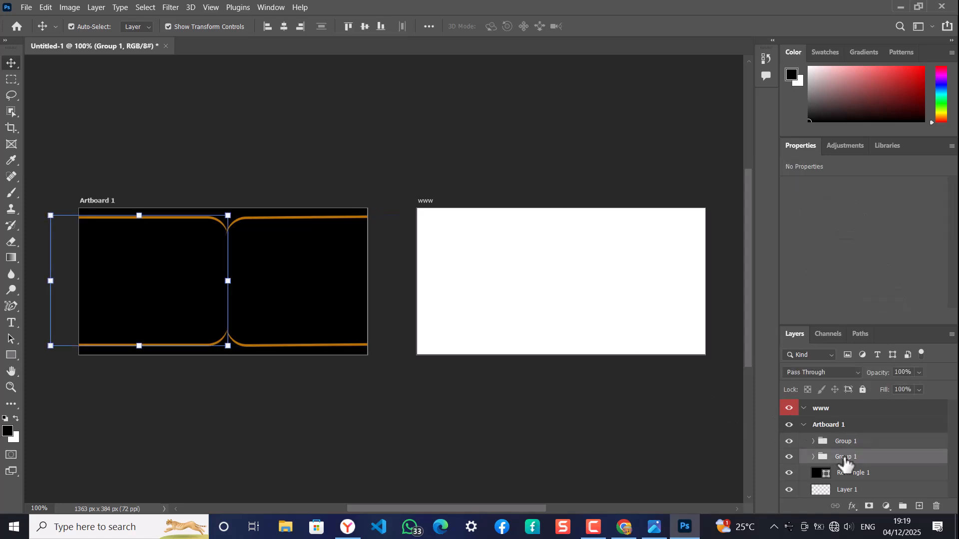
pyautogui.click(534, 129)
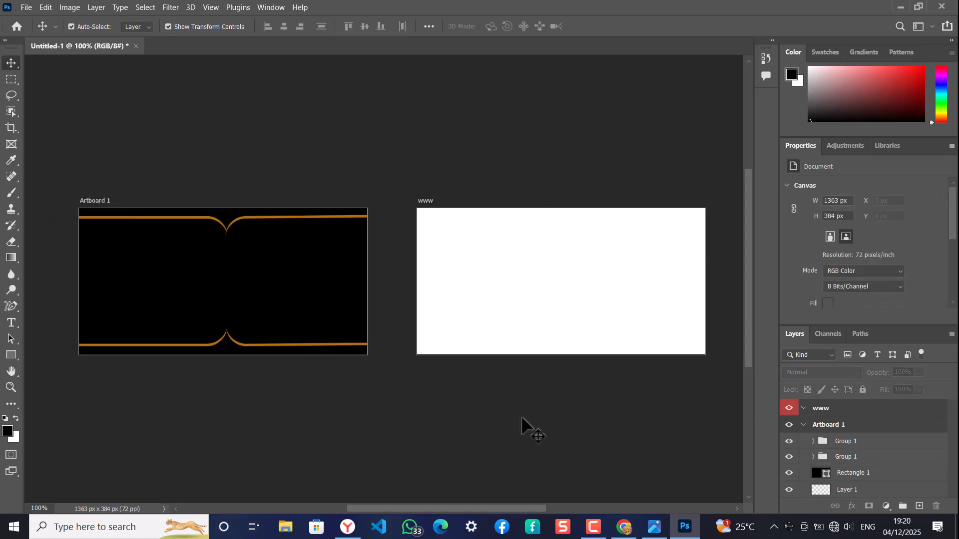
# Check the reference card in the photo viewer, then draw a black rectangle about 638 x 392 px covering the www artboard in Photoshop.
pyautogui.click(654, 528)
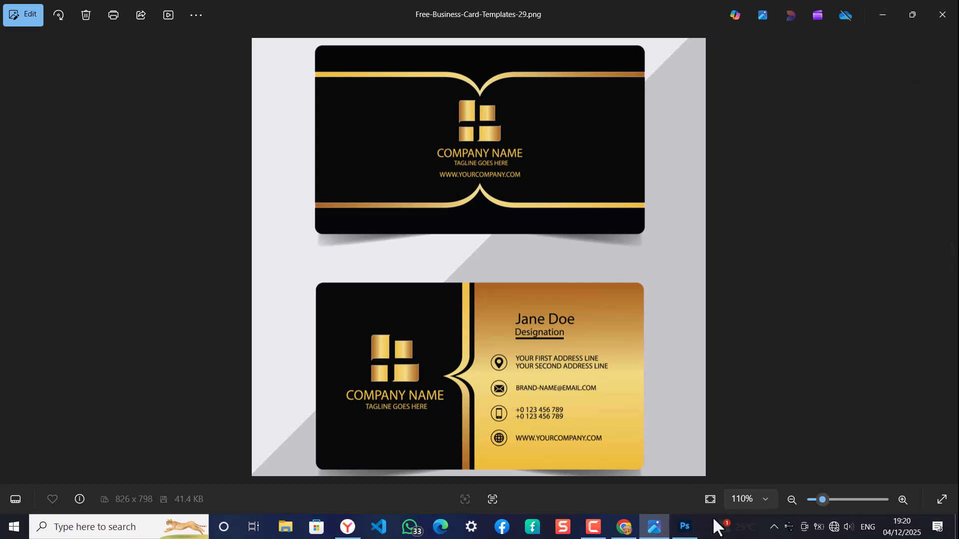
pyautogui.click(682, 526)
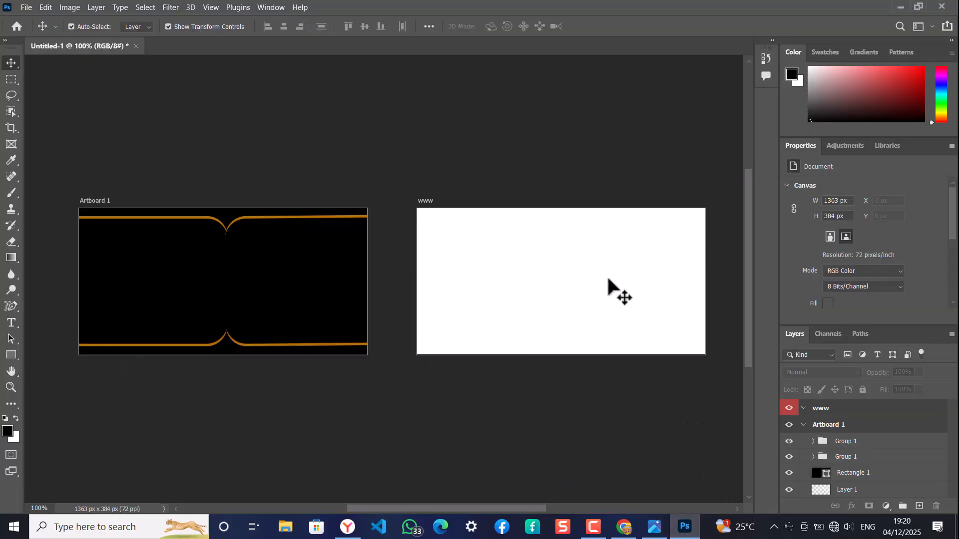
pyautogui.click(603, 287)
pyautogui.click(8, 352)
pyautogui.click(38, 355)
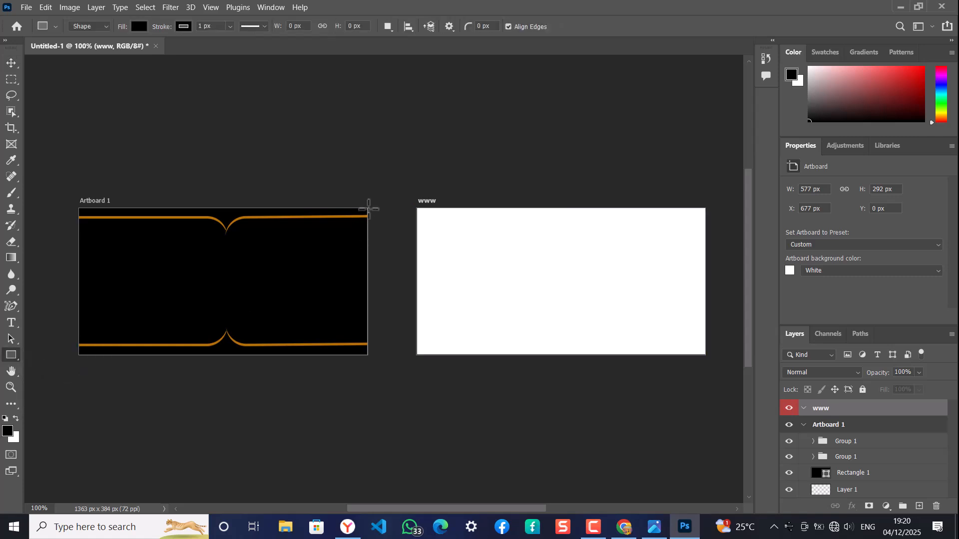
pyautogui.moveTo(404, 183); pyautogui.dragTo(722, 380)
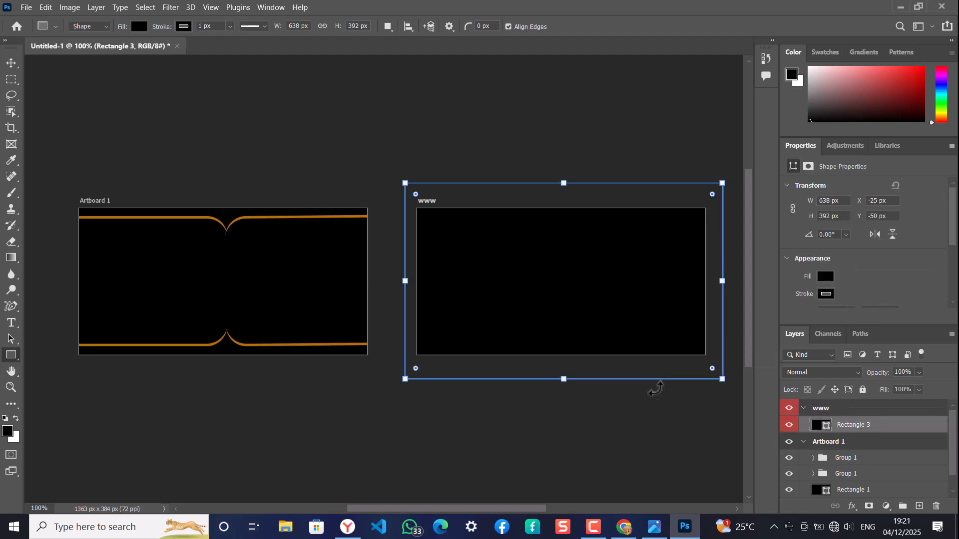
# Apply a Gradient Overlay to the www artboard's rectangle using the gold linear gradient at -86 degrees and 100% scale.
pyautogui.rightClick(874, 429)
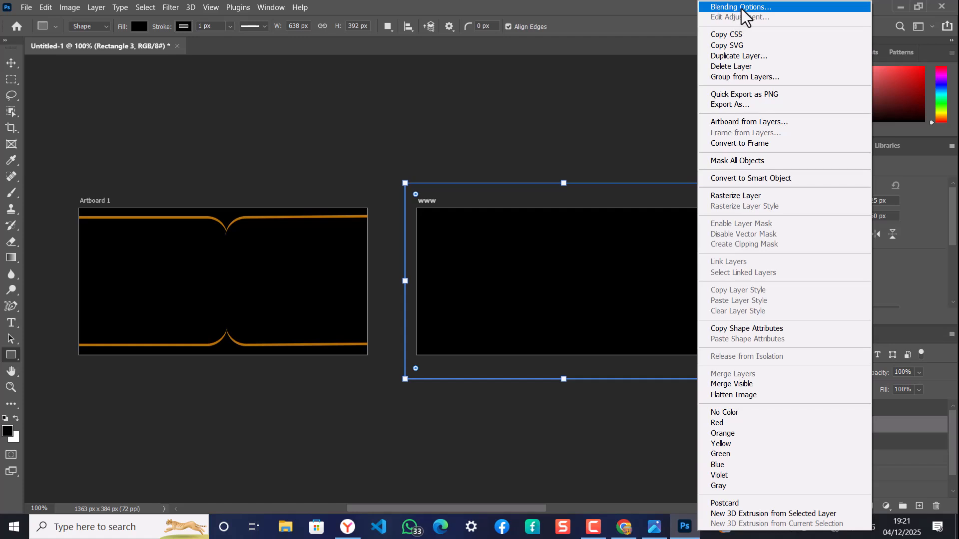
pyautogui.press('Escape')
pyautogui.press('Return')
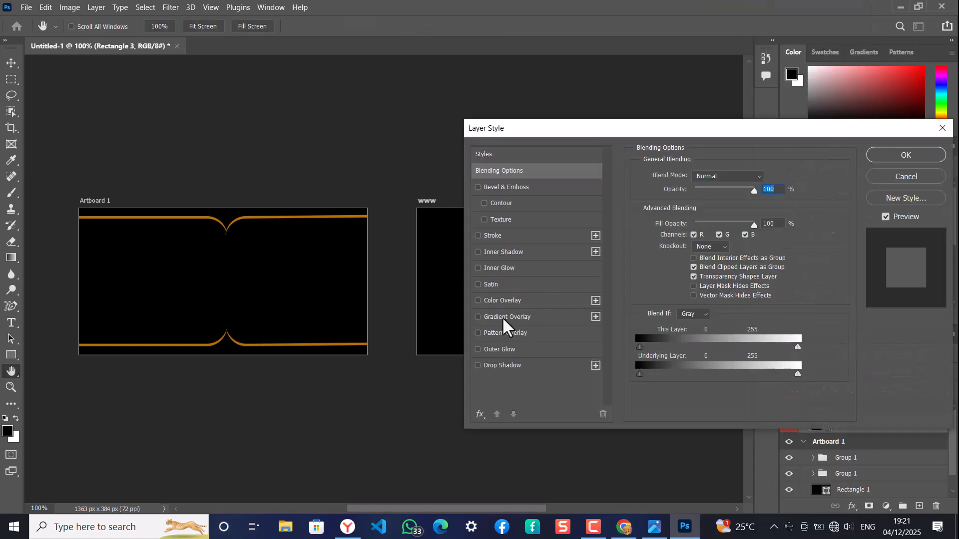
pyautogui.click(514, 316)
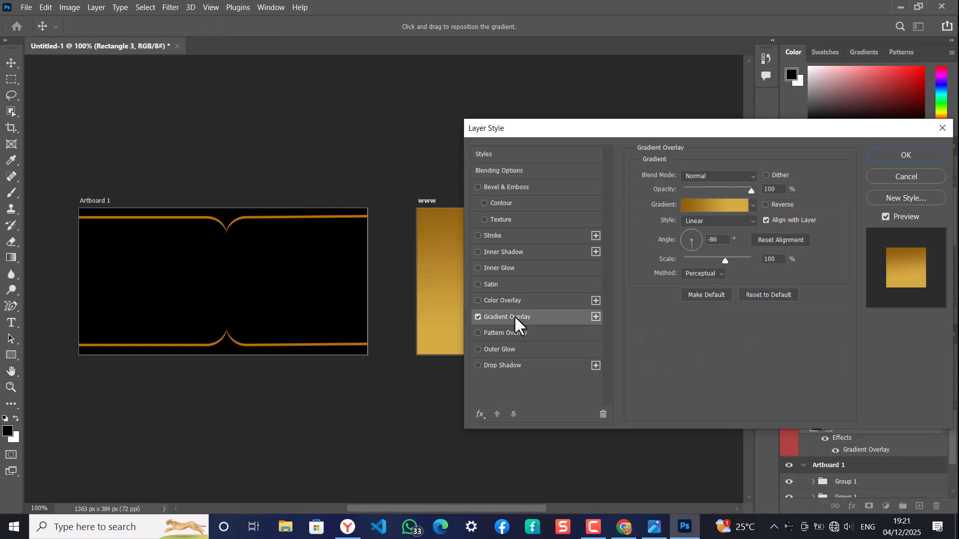
pyautogui.press('Return')
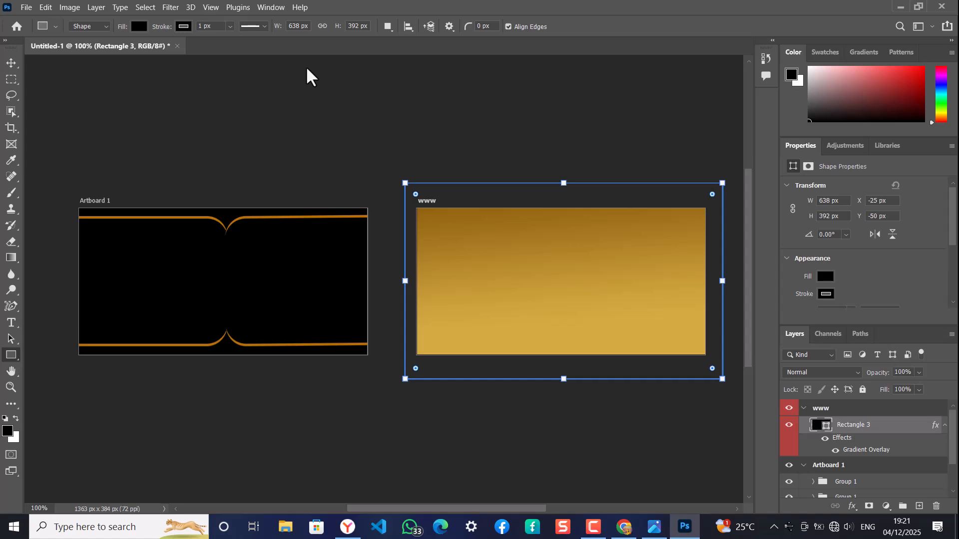
# Check the reference business card in the photo viewer, then return to Photoshop and deselect the gold background rectangle.
pyautogui.hscroll(1, 321, 172)
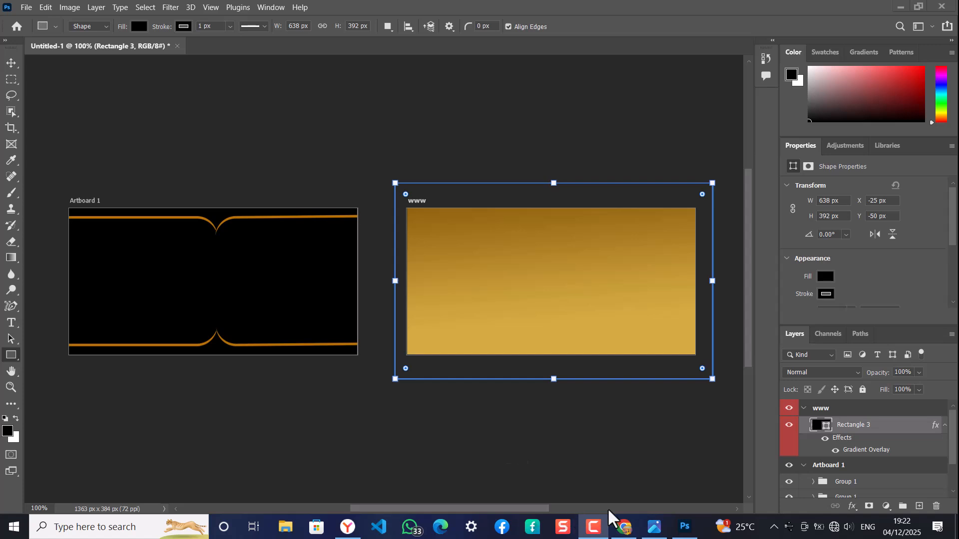
pyautogui.click(654, 526)
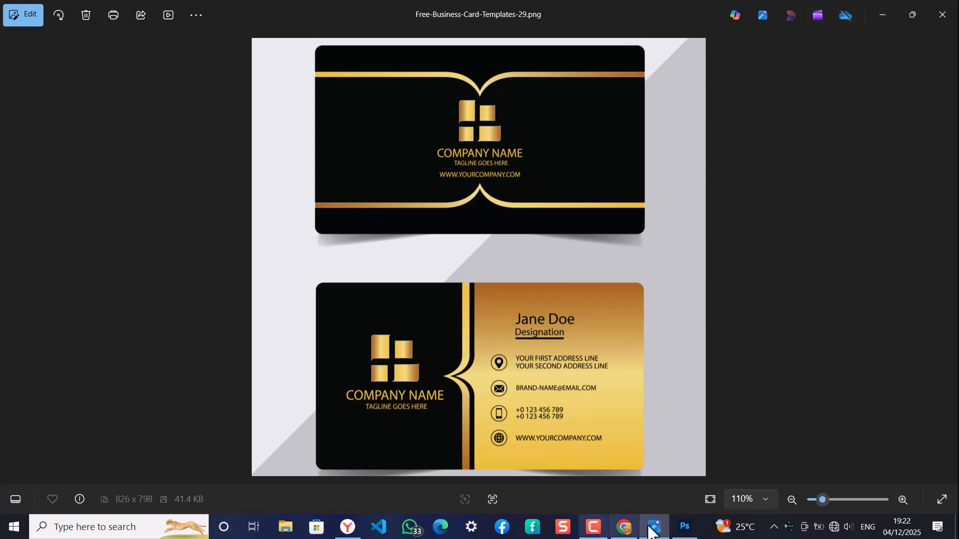
pyautogui.click(683, 527)
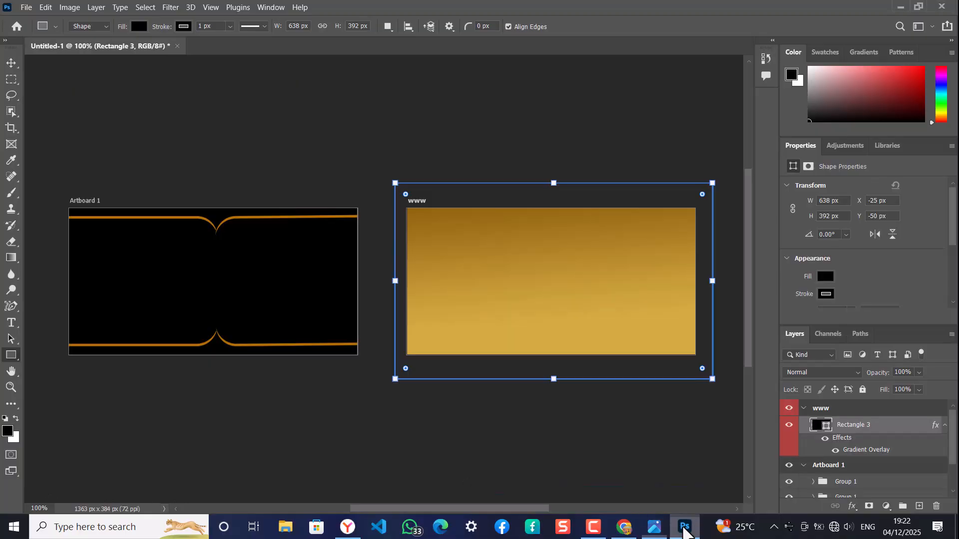
pyautogui.rightClick(11, 355)
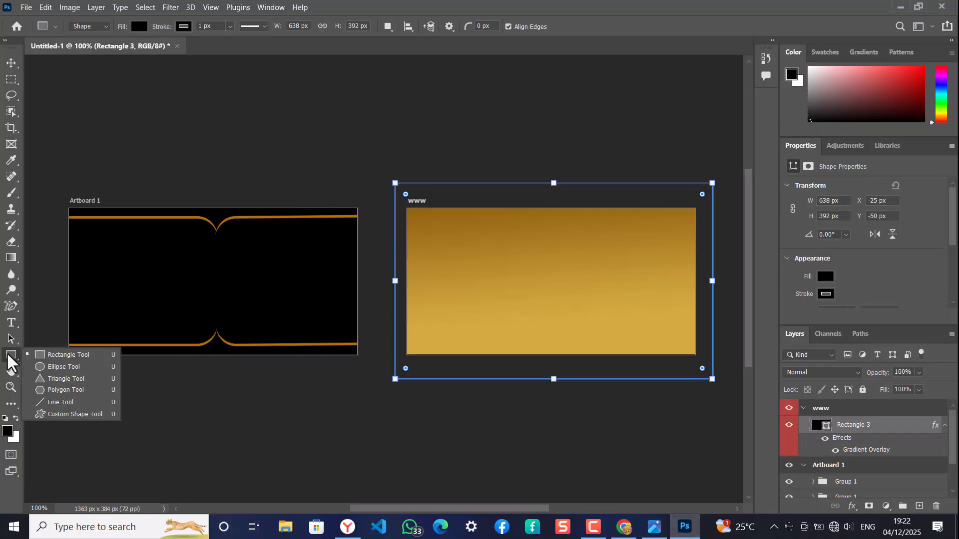
pyautogui.click(62, 357)
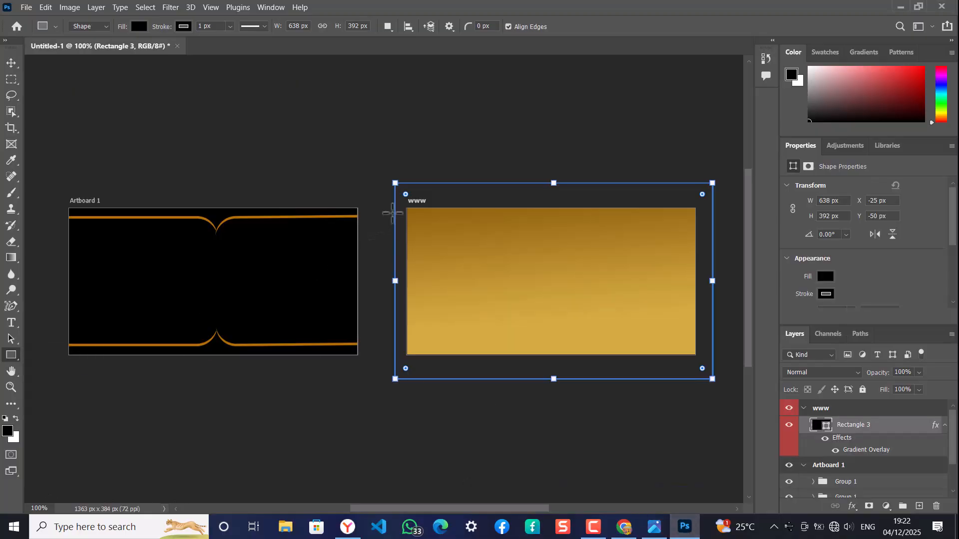
pyautogui.click(11, 63)
pyautogui.click(342, 453)
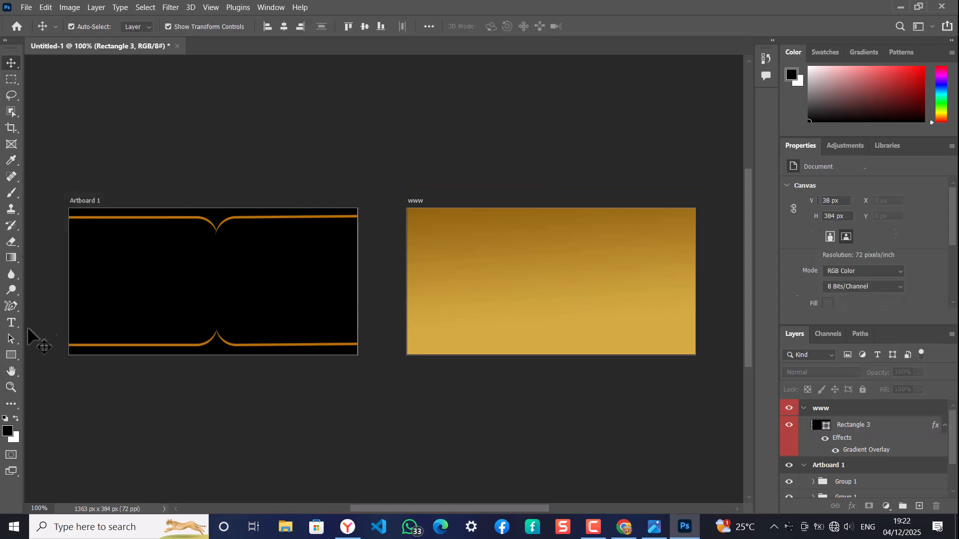
# Draw a black rectangle about 343 x 176 px over the upper-left quarter of the www artboard.
pyautogui.rightClick(13, 353)
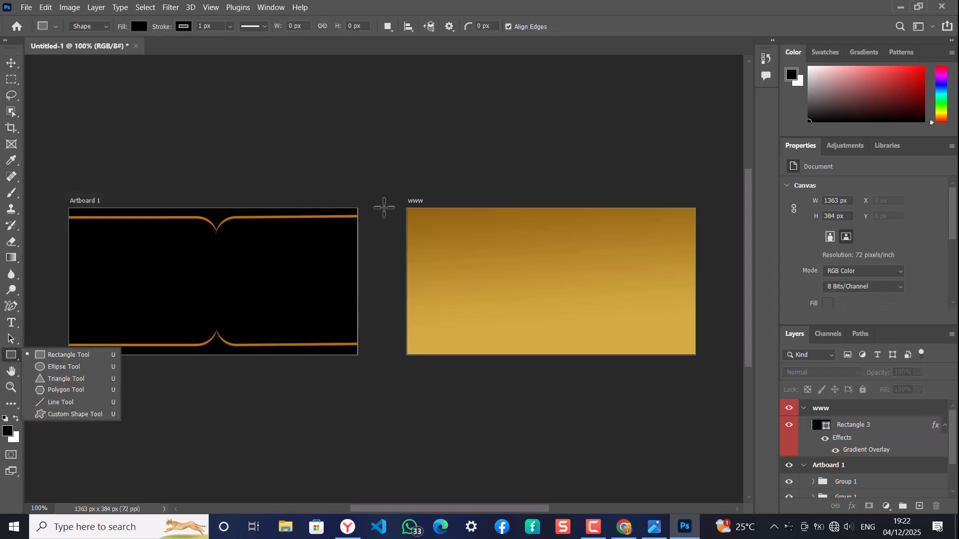
pyautogui.click(383, 204)
pyautogui.moveTo(380, 199); pyautogui.dragTo(552, 287)
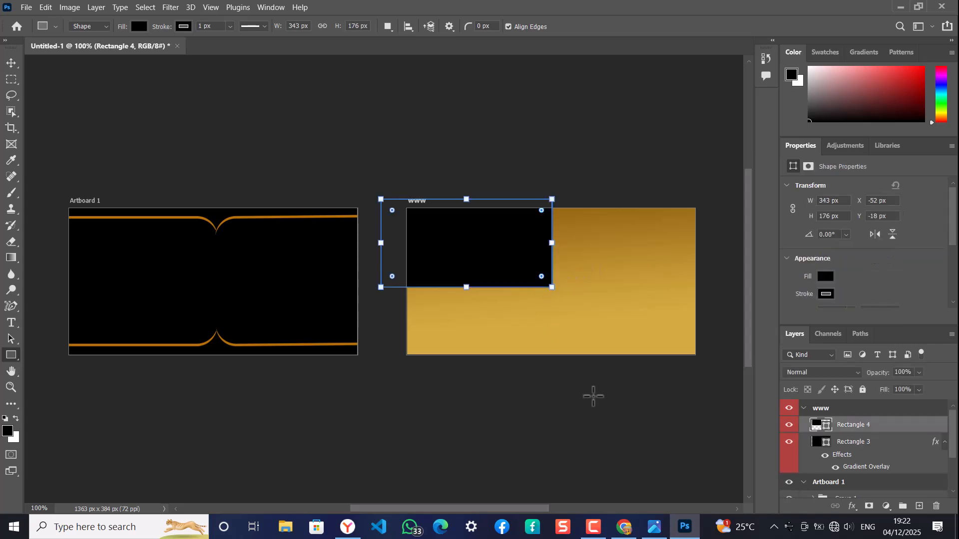
# Duplicate the black rectangle and stack the two copies vertically so they meet at mid-height and cover the www artboard's left half.
pyautogui.moveTo(867, 435); pyautogui.dragTo(919, 506)
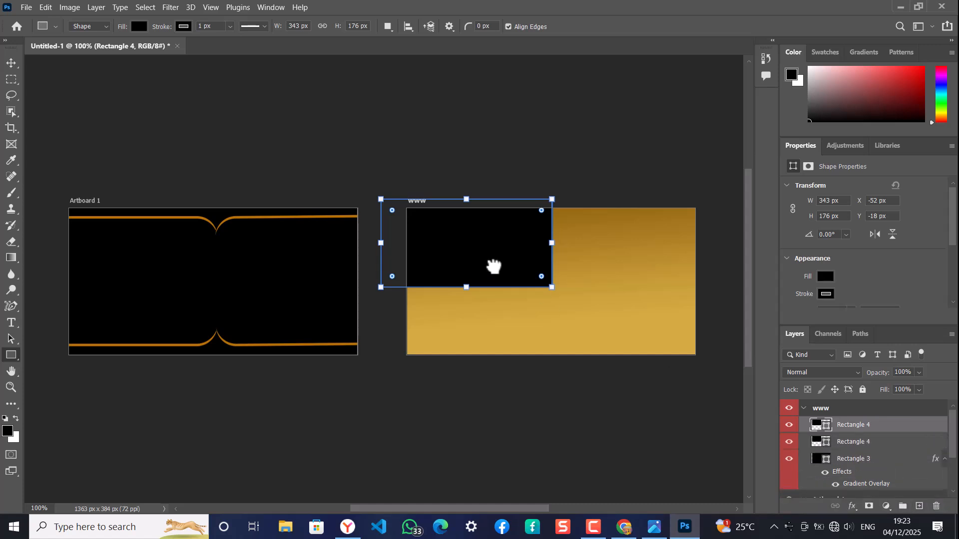
pyautogui.click(11, 63)
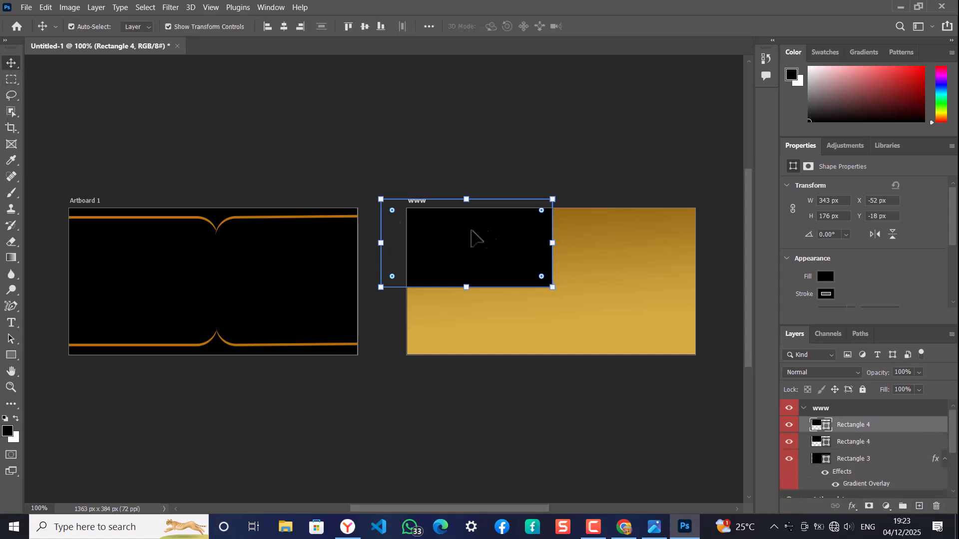
pyautogui.moveTo(497, 240); pyautogui.dragTo(497, 329)
pyautogui.click(497, 259)
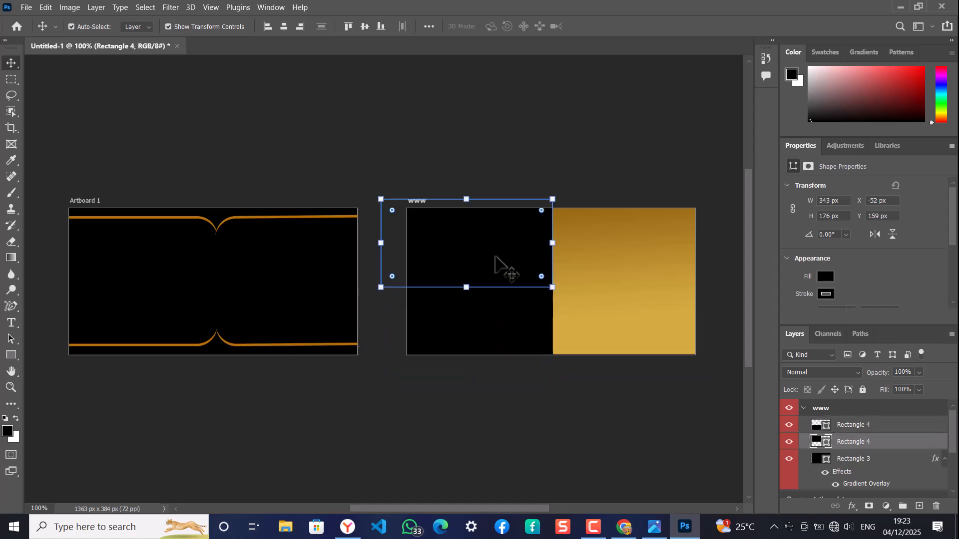
pyautogui.moveTo(495, 260)
pyautogui.mouseDown()
pyautogui.moveTo(497, 251)
pyautogui.moveTo(499, 259)
pyautogui.mouseUp()
pyautogui.click(506, 336)
pyautogui.moveTo(499, 331); pyautogui.dragTo(499, 320)
pyautogui.click(527, 127)
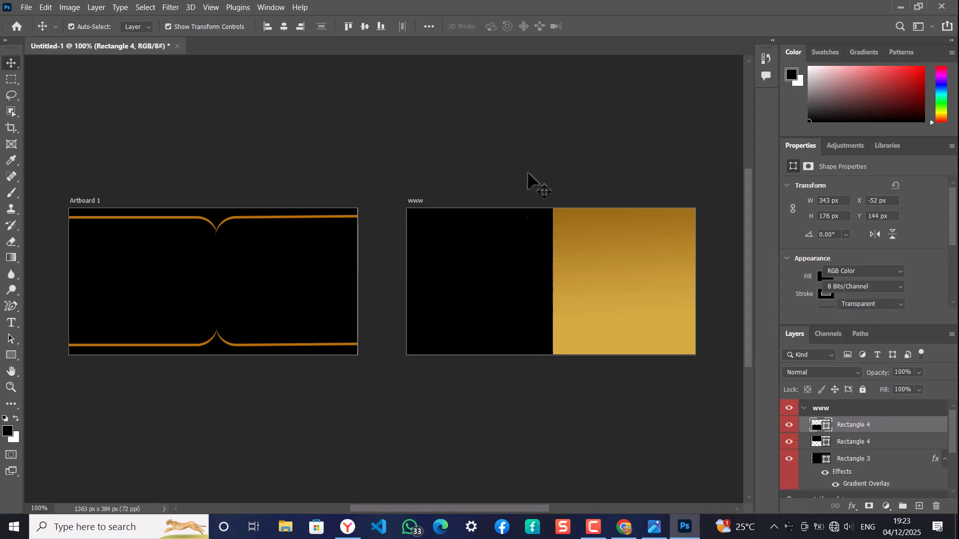
# Round the upper black rectangle's bottom-right corner to 41 px and the lower rectangle's top-right corner to match.
pyautogui.click(521, 255)
pyautogui.scroll(-4, 882, 262)
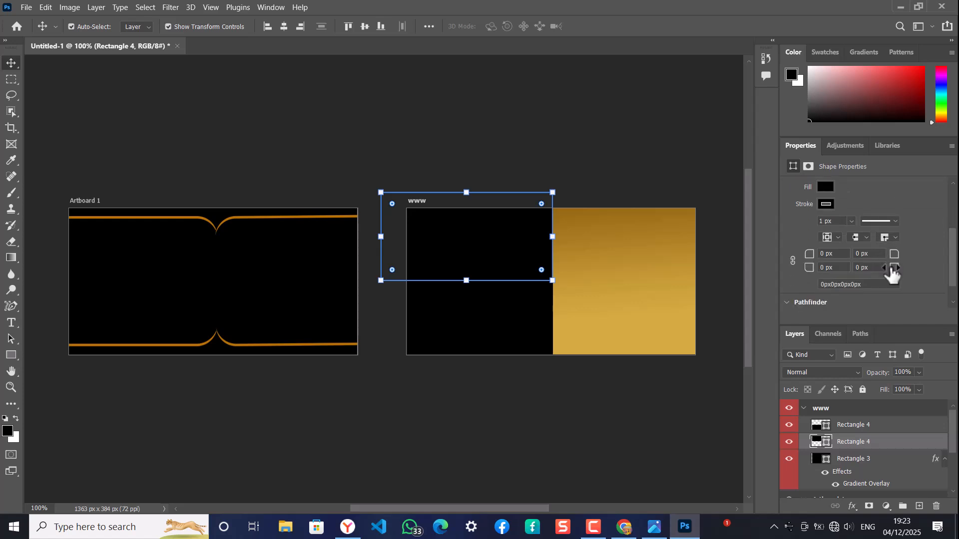
pyautogui.moveTo(917, 275); pyautogui.dragTo(922, 278)
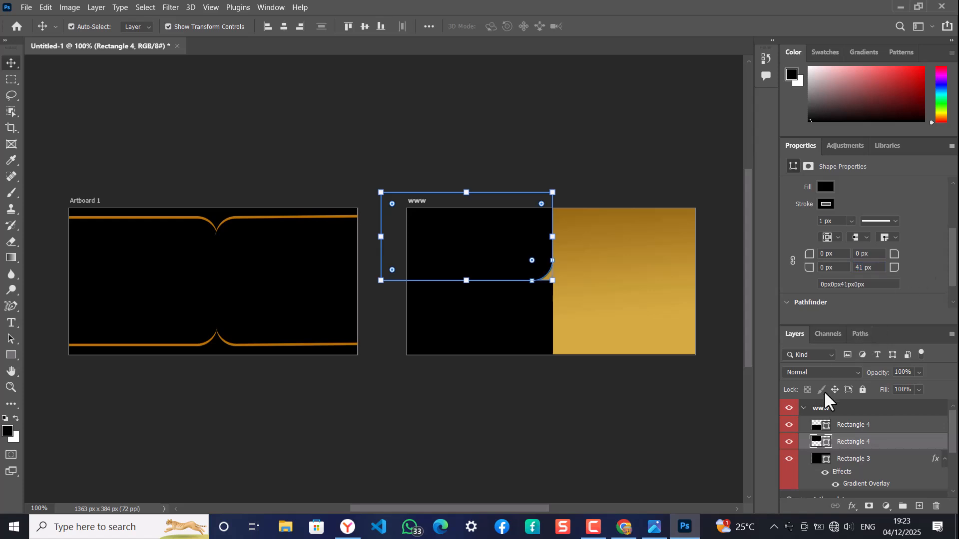
pyautogui.click(853, 425)
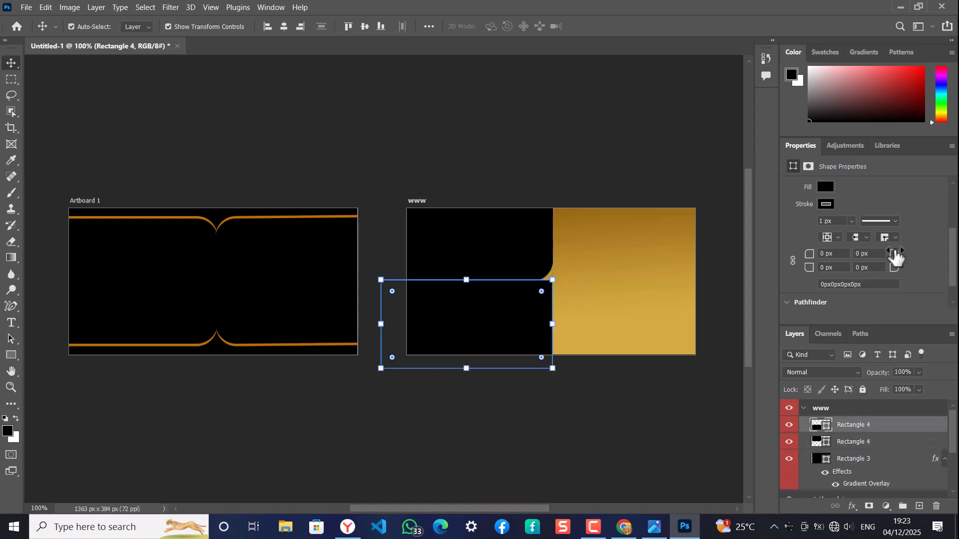
pyautogui.moveTo(896, 257); pyautogui.dragTo(911, 258)
pyautogui.click(471, 184)
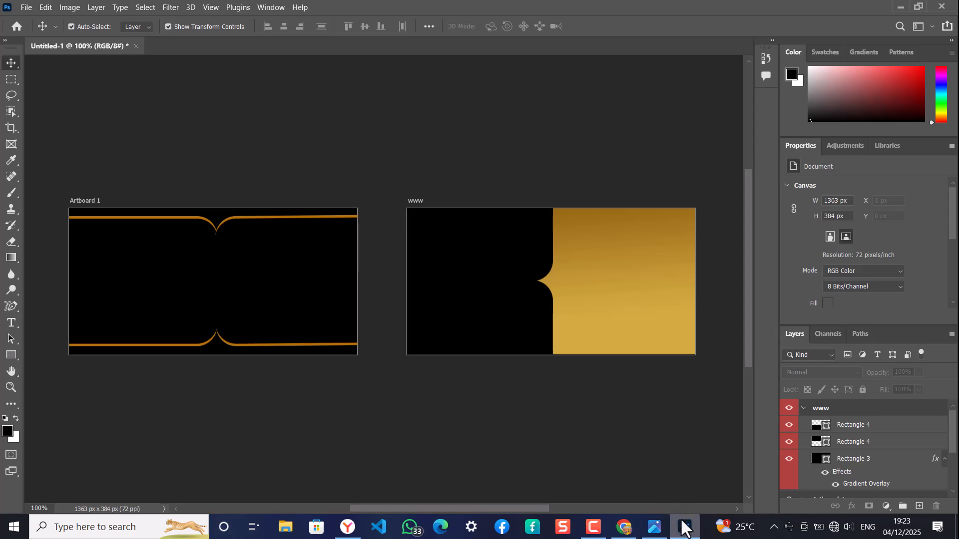
# Check the reference card in the photo viewer, then group the two black rectangles in Photoshop and duplicate the group.
pyautogui.click(655, 527)
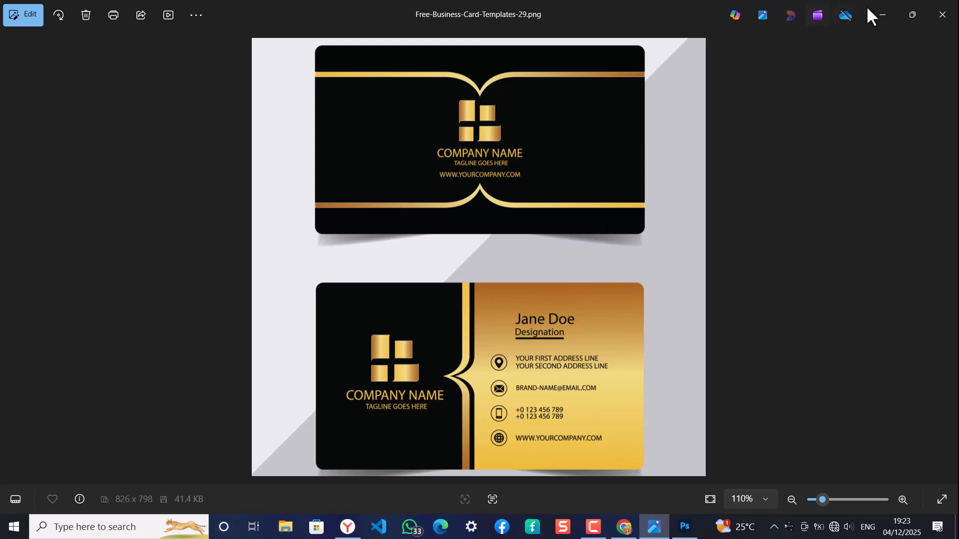
pyautogui.click(882, 14)
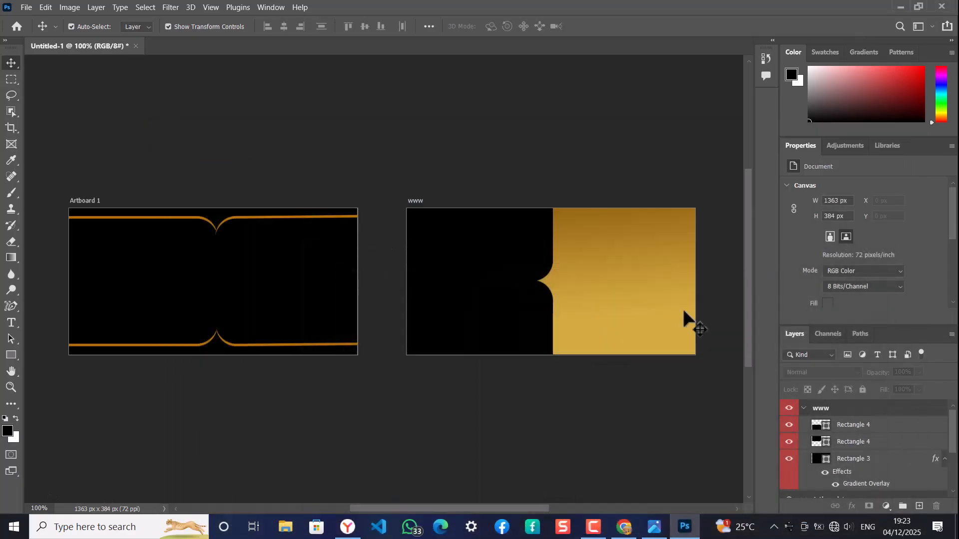
pyautogui.click(868, 426)
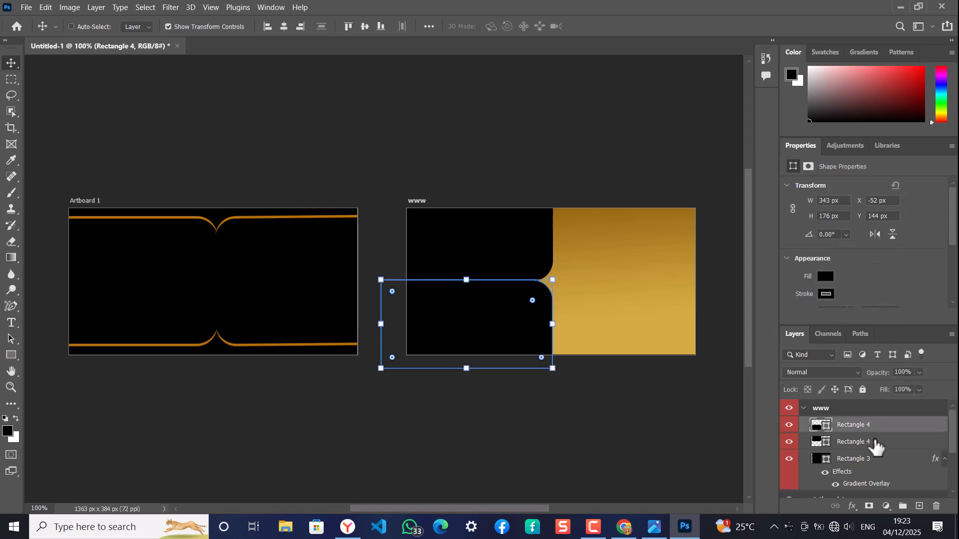
pyautogui.keyDown('ctrl'); pyautogui.click(876, 443); pyautogui.keyUp('ctrl')
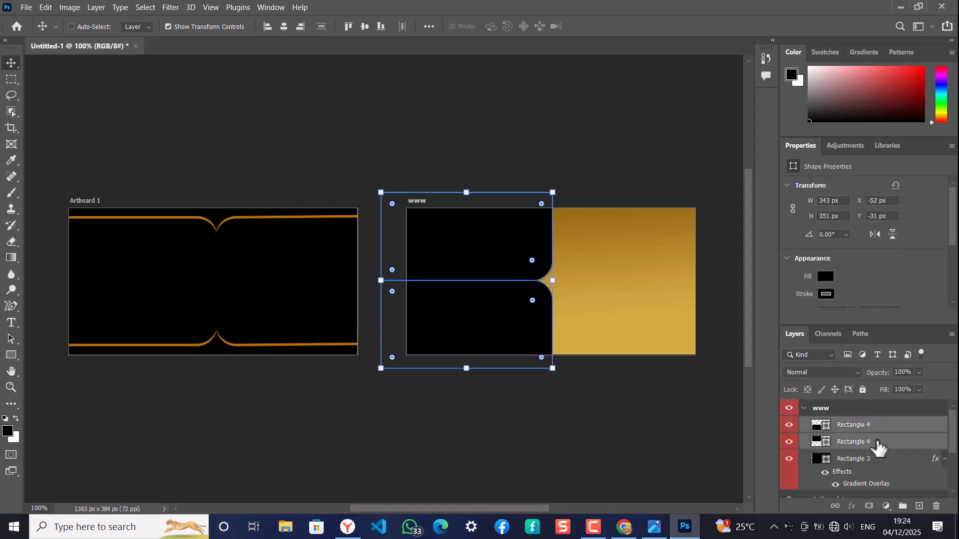
pyautogui.hotkey('ctrl', 'g')
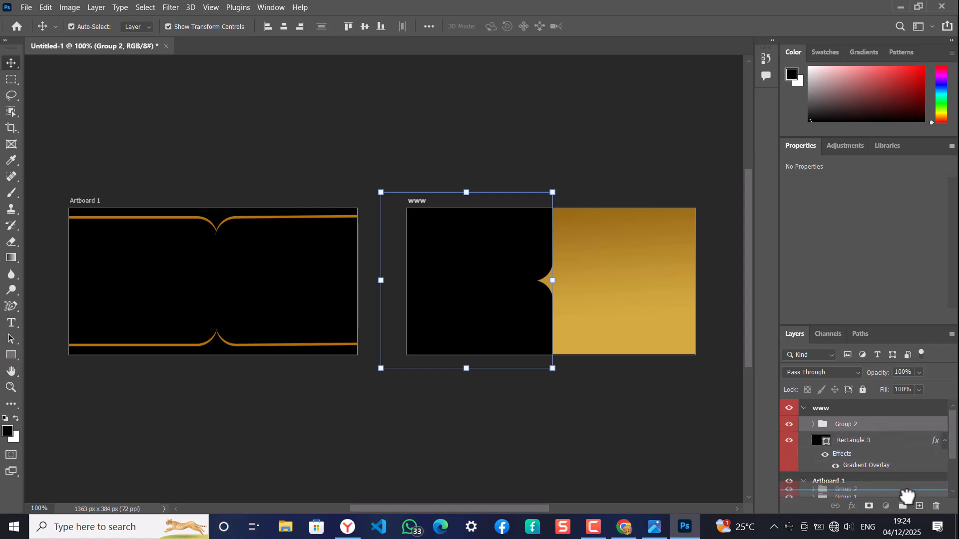
pyautogui.moveTo(919, 508); pyautogui.dragTo(919, 507)
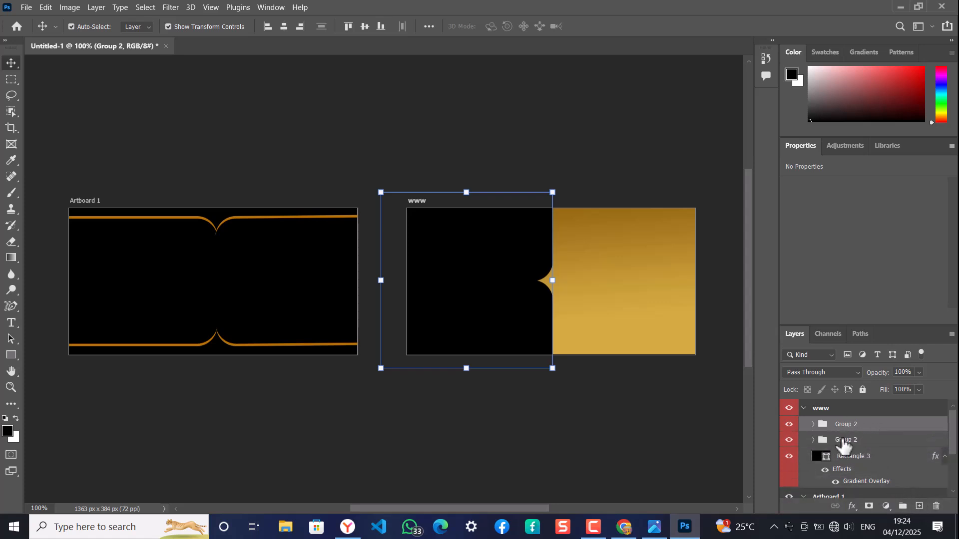
# Recolour both rectangles in the upper copy of the group to gold a97e21, sampled from the card's background.
pyautogui.click(814, 424)
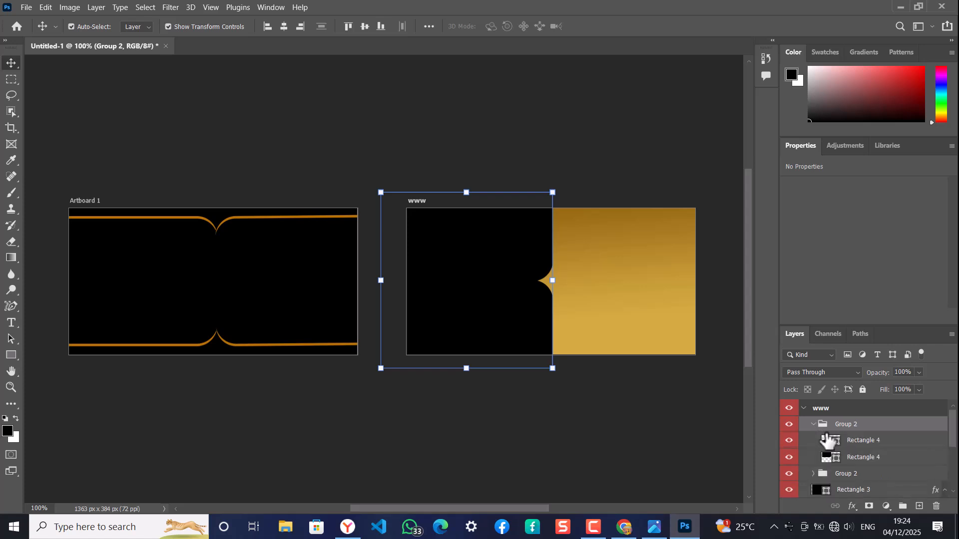
pyautogui.doubleClick(833, 442)
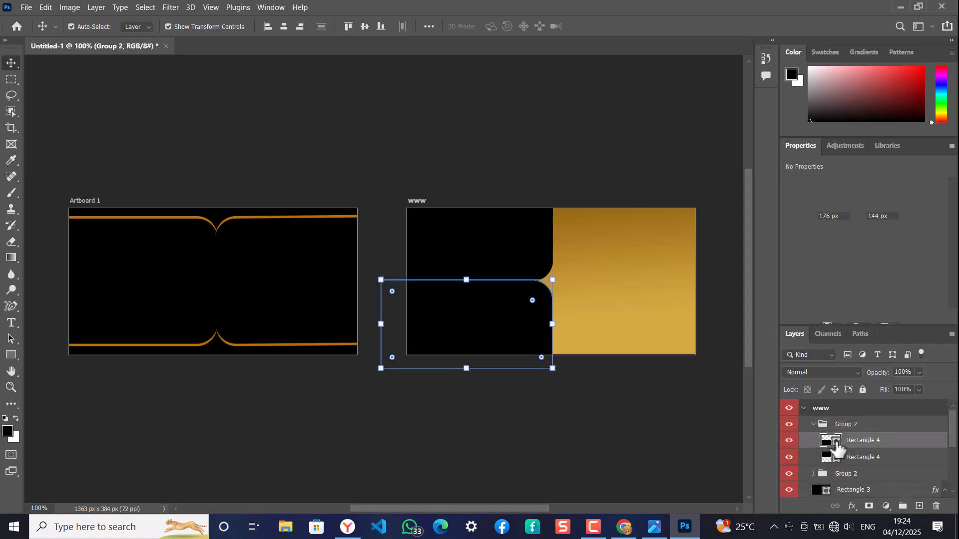
pyautogui.moveTo(670, 79); pyautogui.dragTo(802, 81)
pyautogui.click(603, 238)
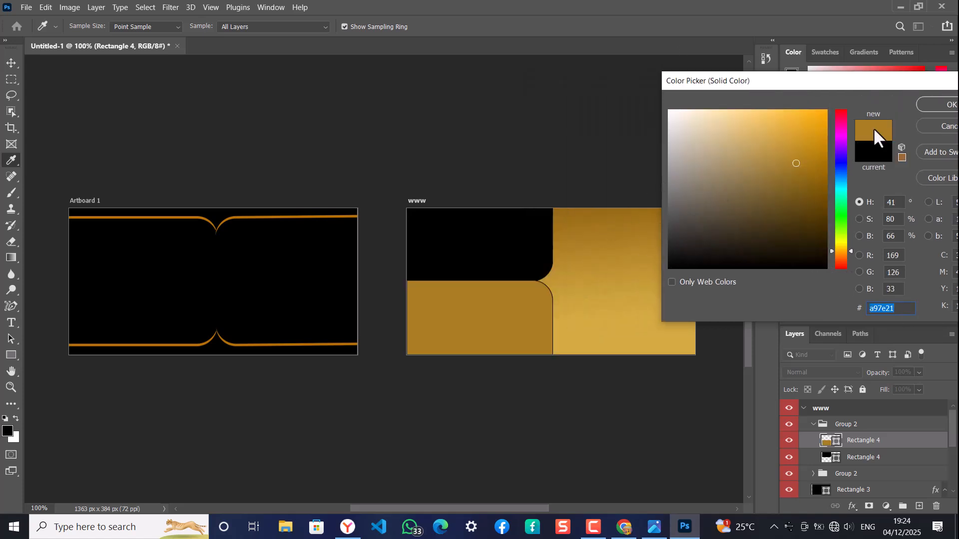
pyautogui.click(941, 106)
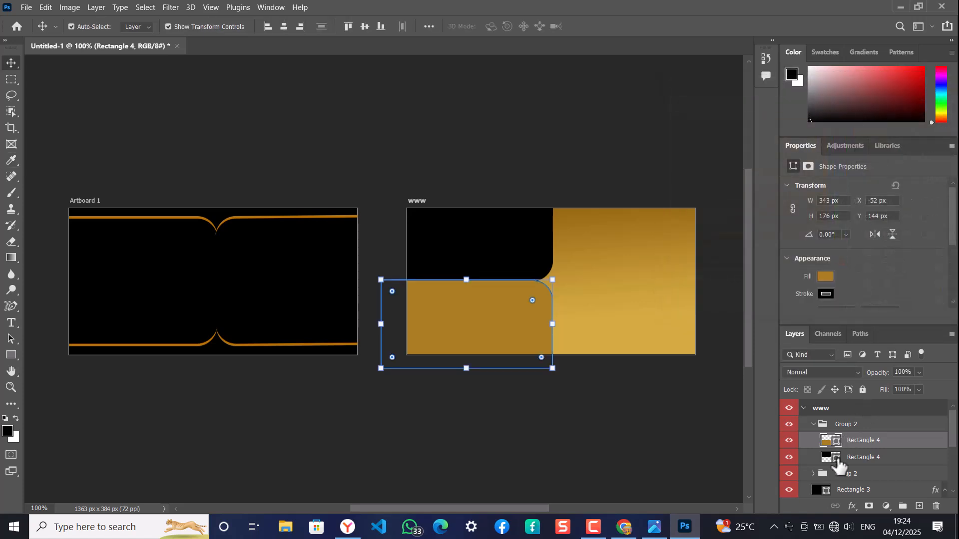
pyautogui.doubleClick(840, 465)
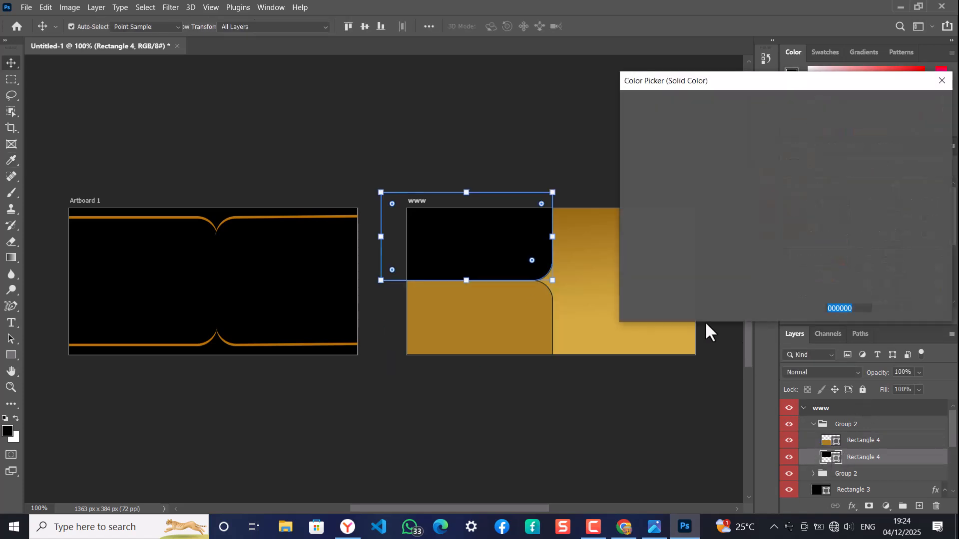
pyautogui.click(502, 330)
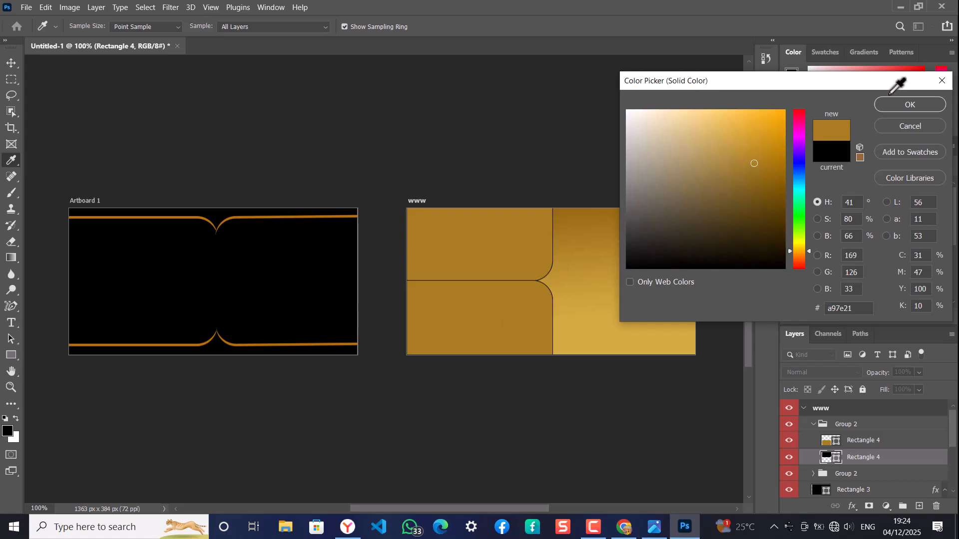
pyautogui.click(921, 102)
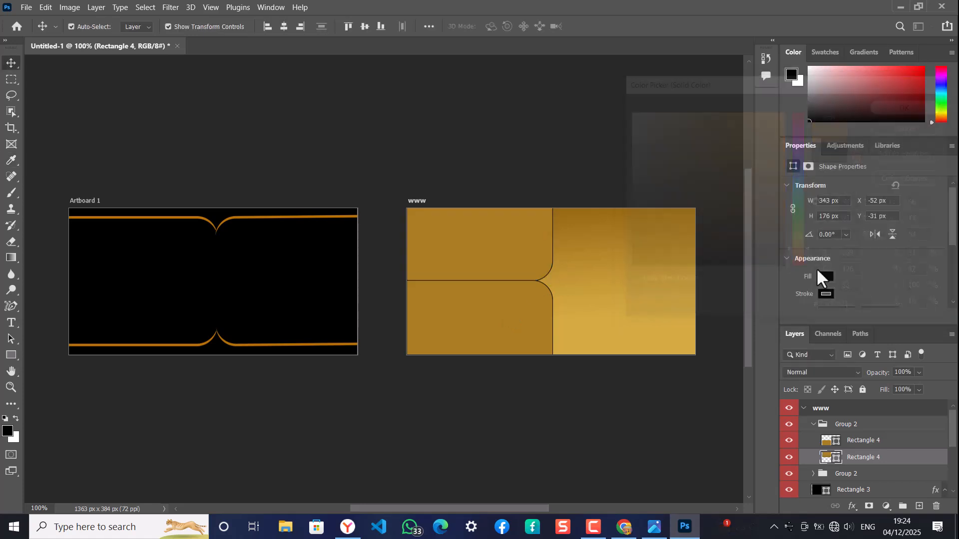
# Nudge the gold group about 9 px left to leave a narrow black strip along its right edge, then deselect it.
pyautogui.click(815, 426)
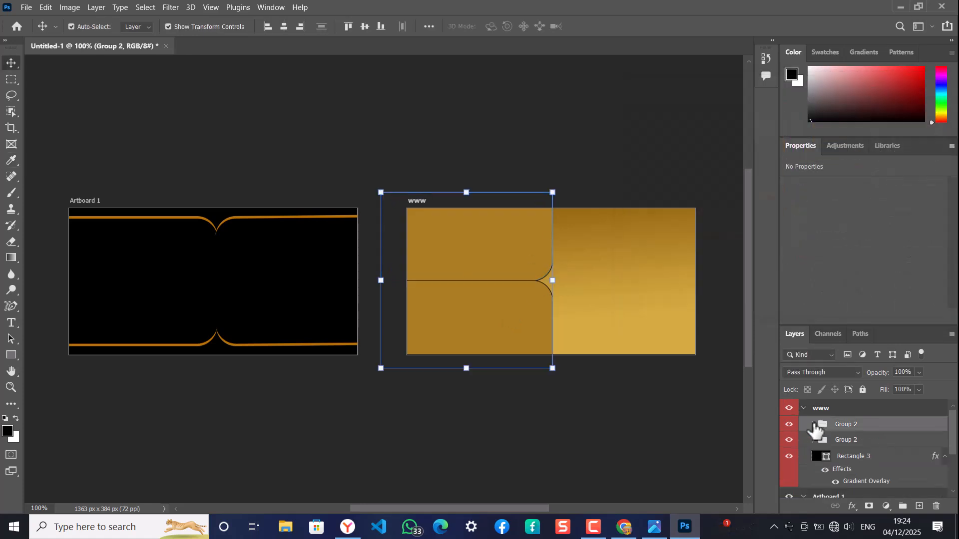
pyautogui.press('Left')
pyautogui.press('Left')
pyautogui.press('Left')
pyautogui.press('Left')
pyautogui.press('Left')
pyautogui.press('Left')
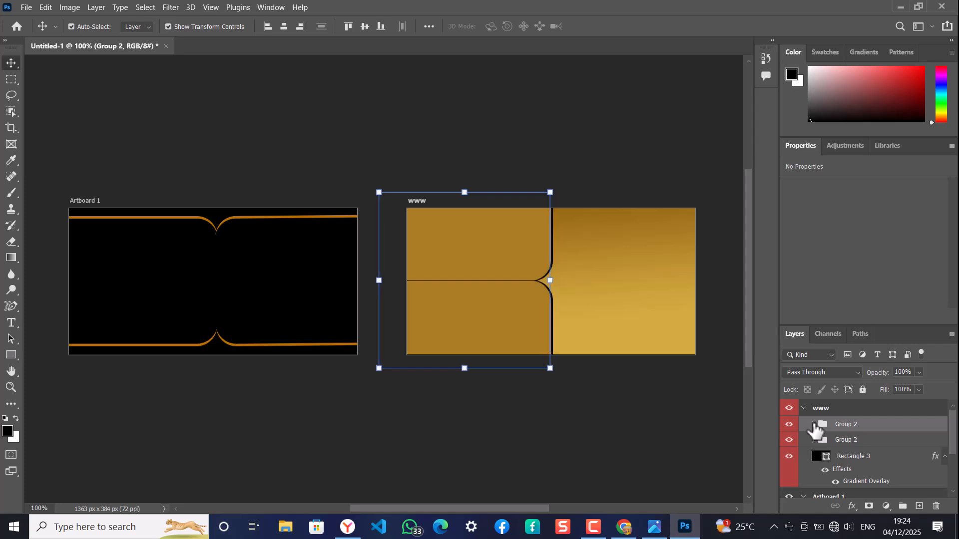
pyautogui.press('Left')
pyautogui.press('Left')
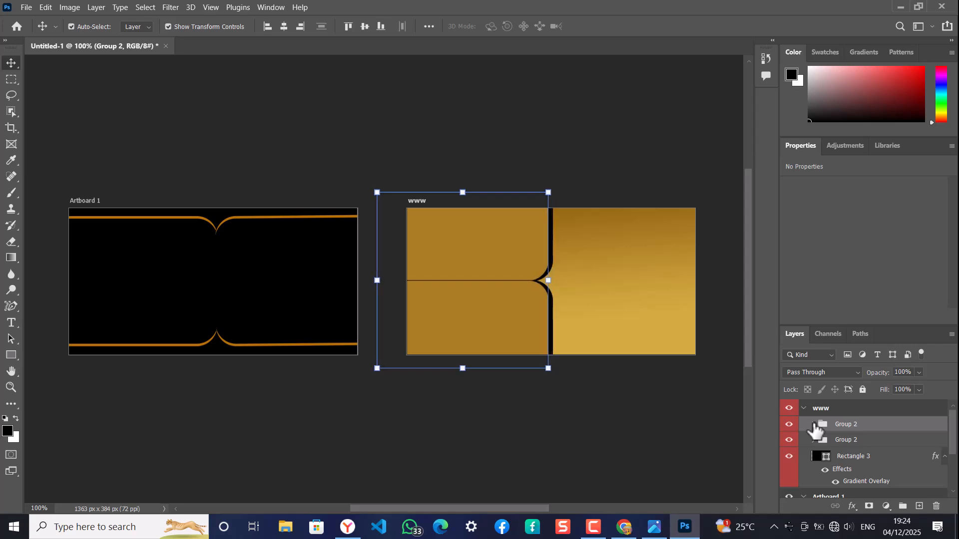
pyautogui.press('Left')
pyautogui.click(567, 180)
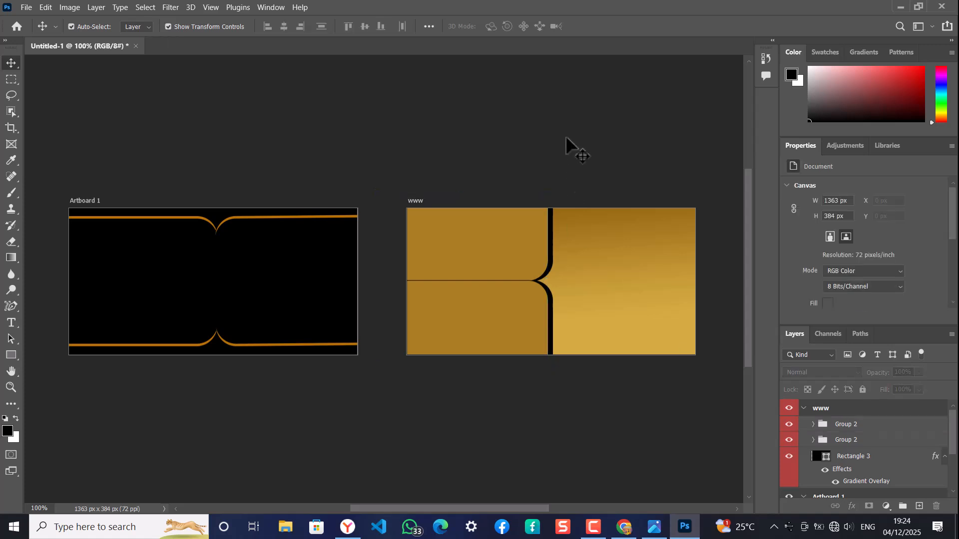
# Duplicate the black rectangle group and place the copy above the gold group in the layer order.
pyautogui.click(845, 442)
pyautogui.moveTo(845, 449); pyautogui.dragTo(918, 506)
pyautogui.moveTo(857, 444); pyautogui.dragTo(859, 417)
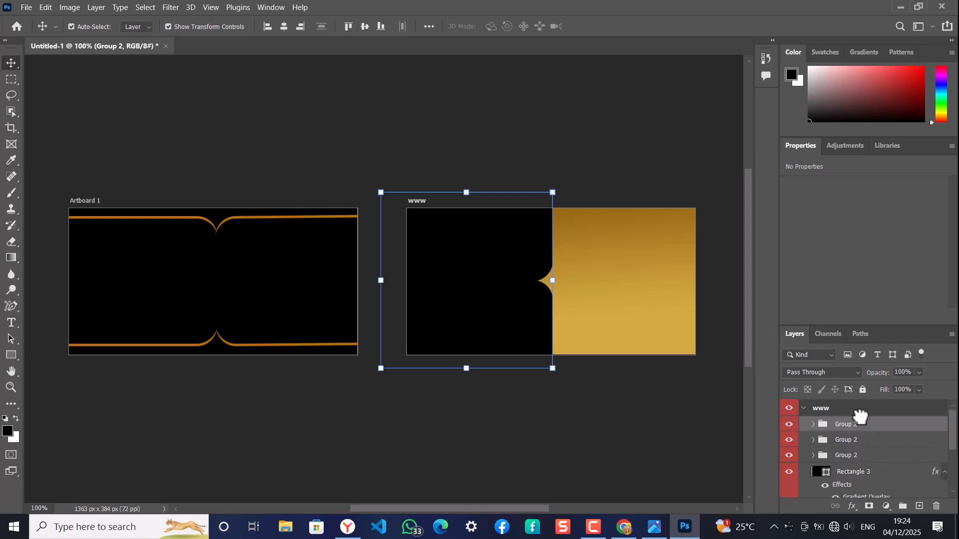
# Nudge the topmost black group left past the gold group's edge to leave a thin gold strip, then deselect it.
pyautogui.press('Left')
pyautogui.press('Left')
pyautogui.press('Left')
pyautogui.press('Left')
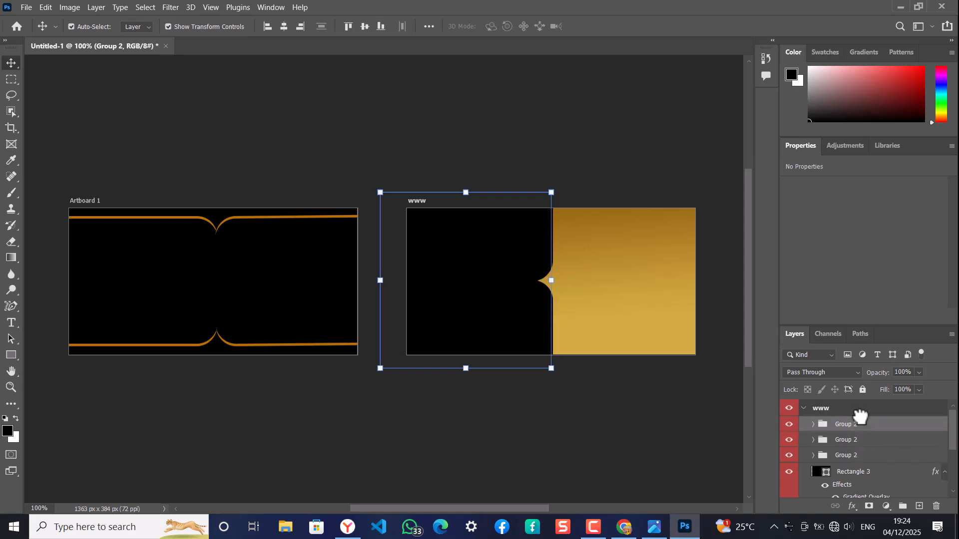
pyautogui.press('Left')
pyautogui.press('Left')
pyautogui.press('Left')
pyautogui.press('Left')
pyautogui.press('Left')
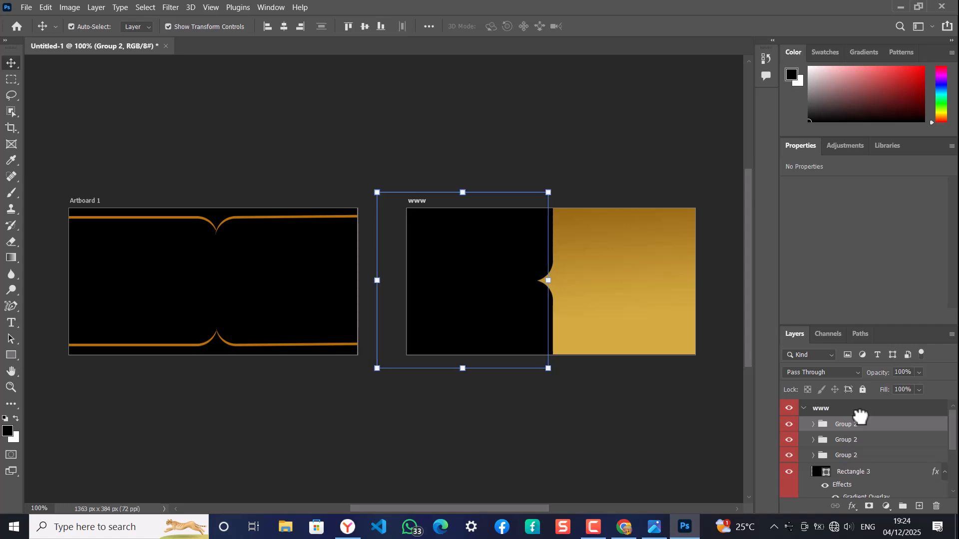
pyautogui.press('Left')
pyautogui.press('Left')
pyautogui.press('Left')
pyautogui.press('Left')
pyautogui.press('Left')
pyautogui.press('Left')
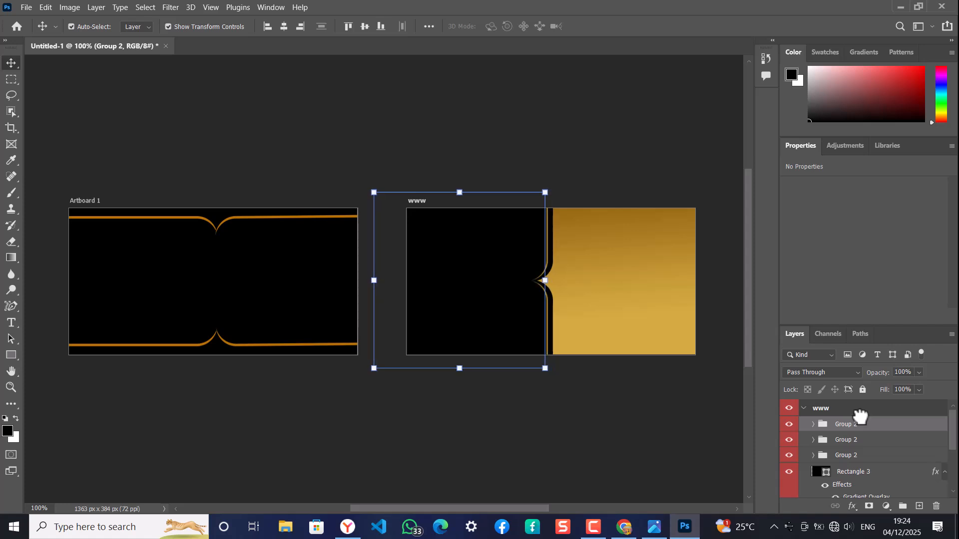
pyautogui.press('Left')
pyautogui.press('Left')
pyautogui.press('Left')
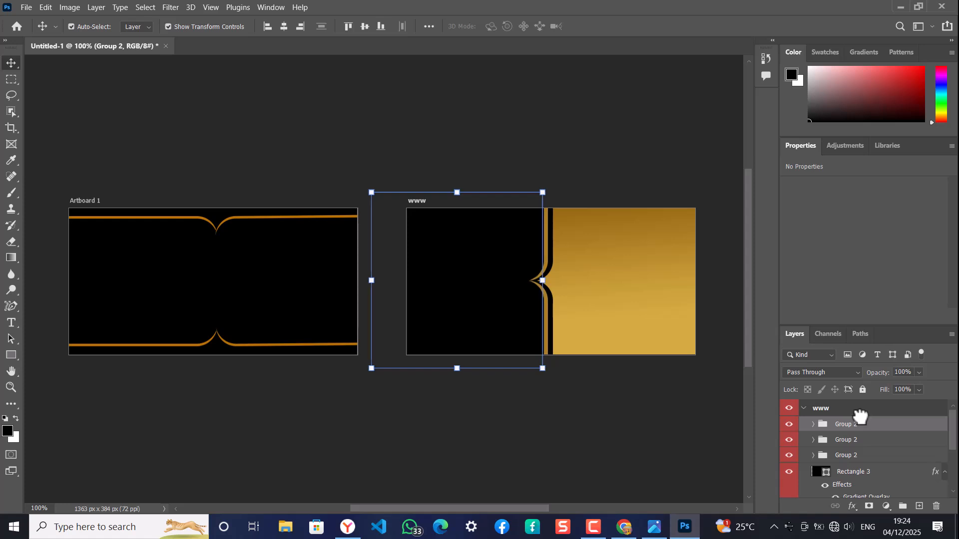
pyautogui.click(599, 148)
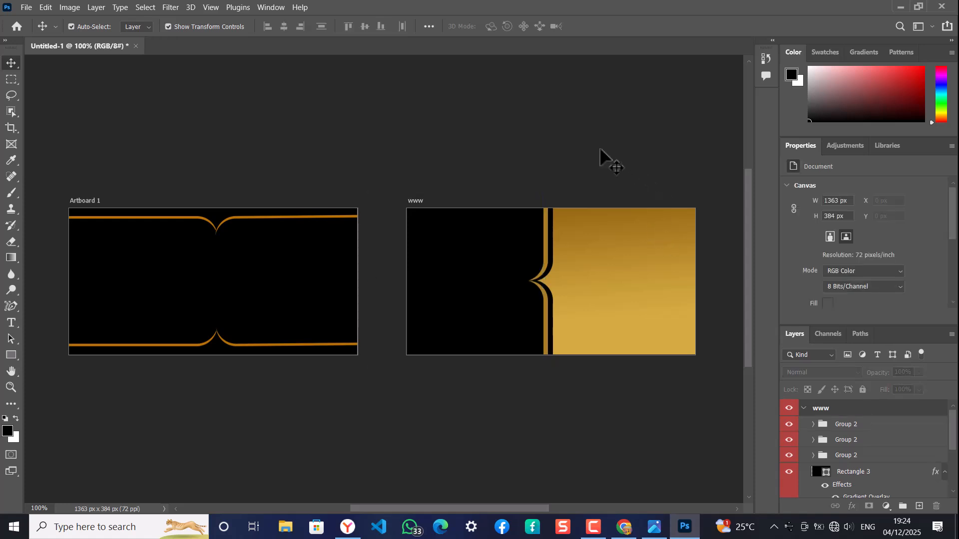
# Compare the www artboard's design with the reference business card in the photo viewer, then return to Photoshop.
pyautogui.click(654, 525)
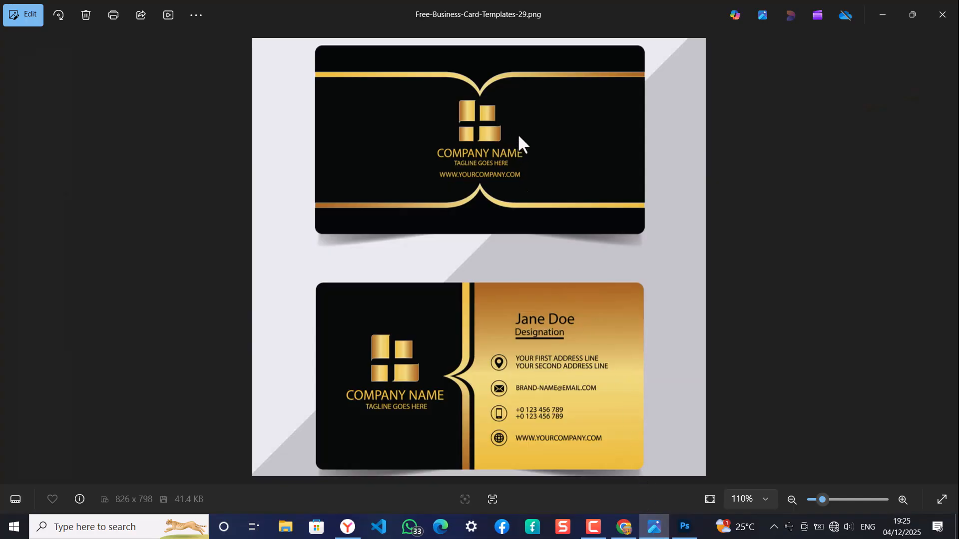
pyautogui.click(886, 10)
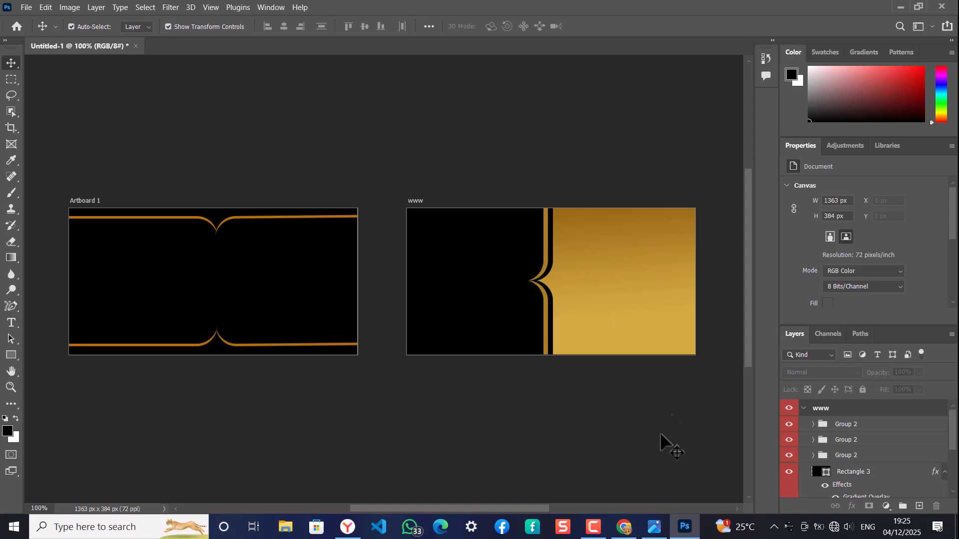
pyautogui.click(654, 527)
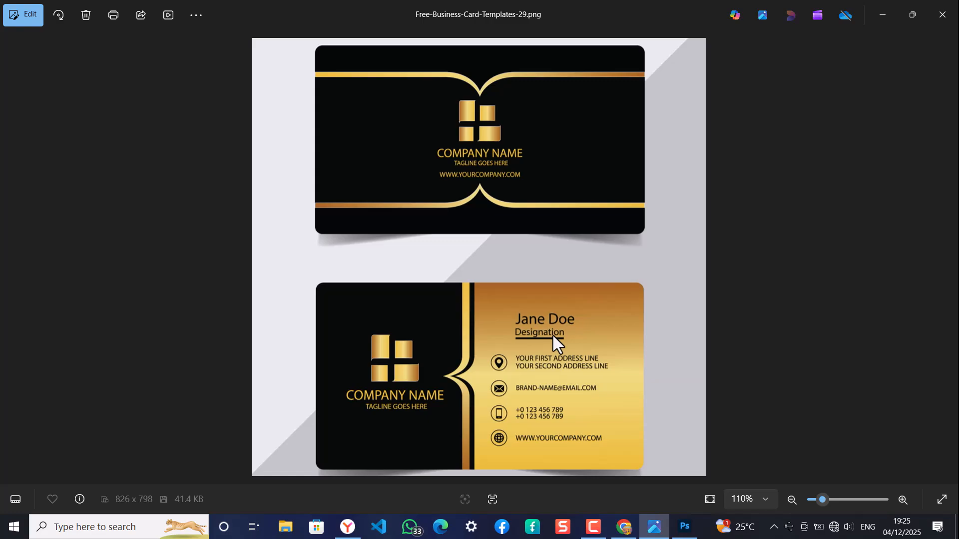
pyautogui.click(888, 17)
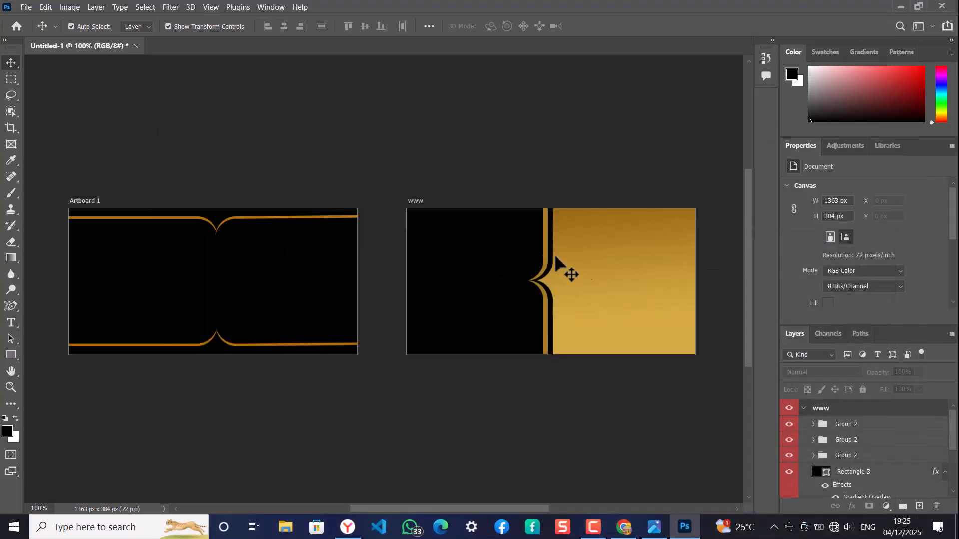